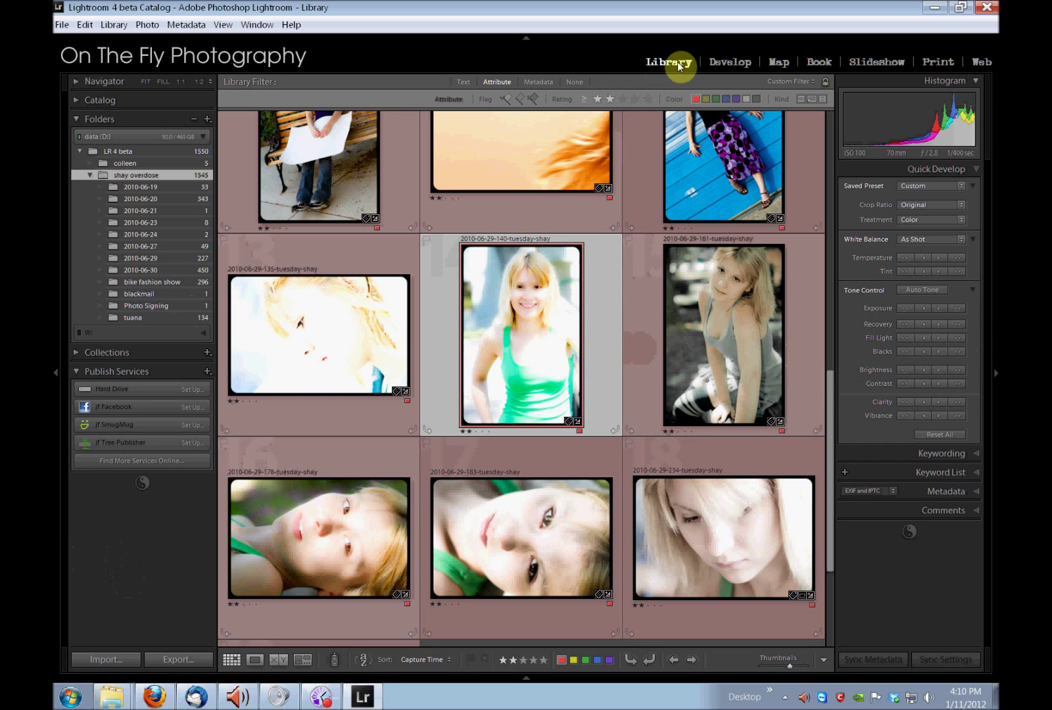
right_click(523, 297)
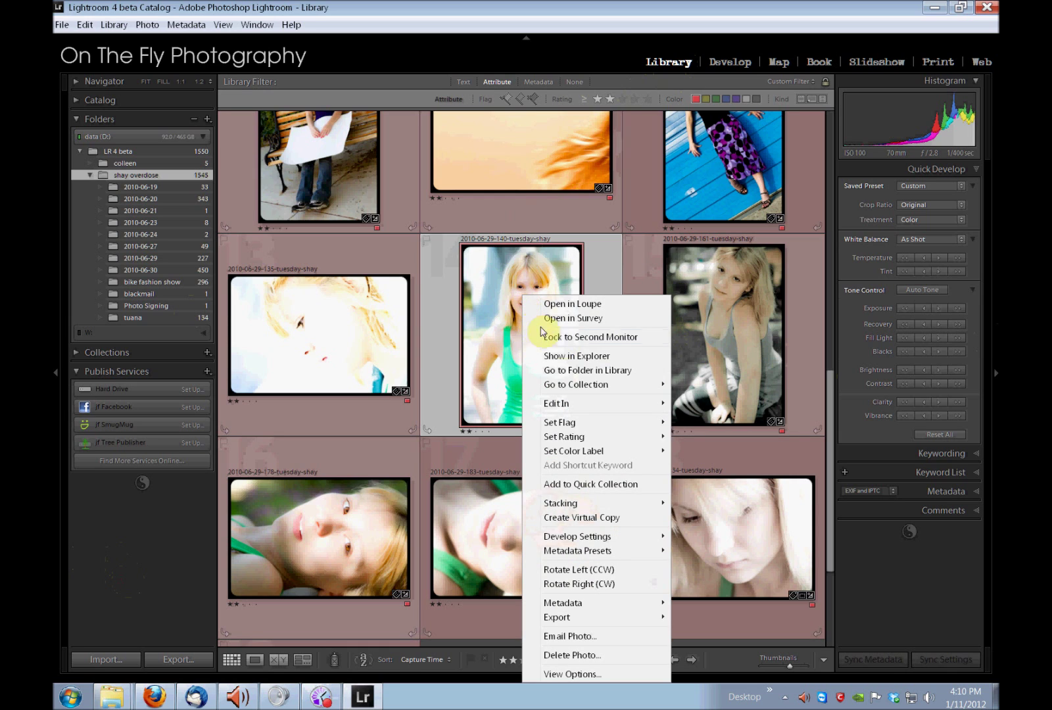
mouse_move(588, 539)
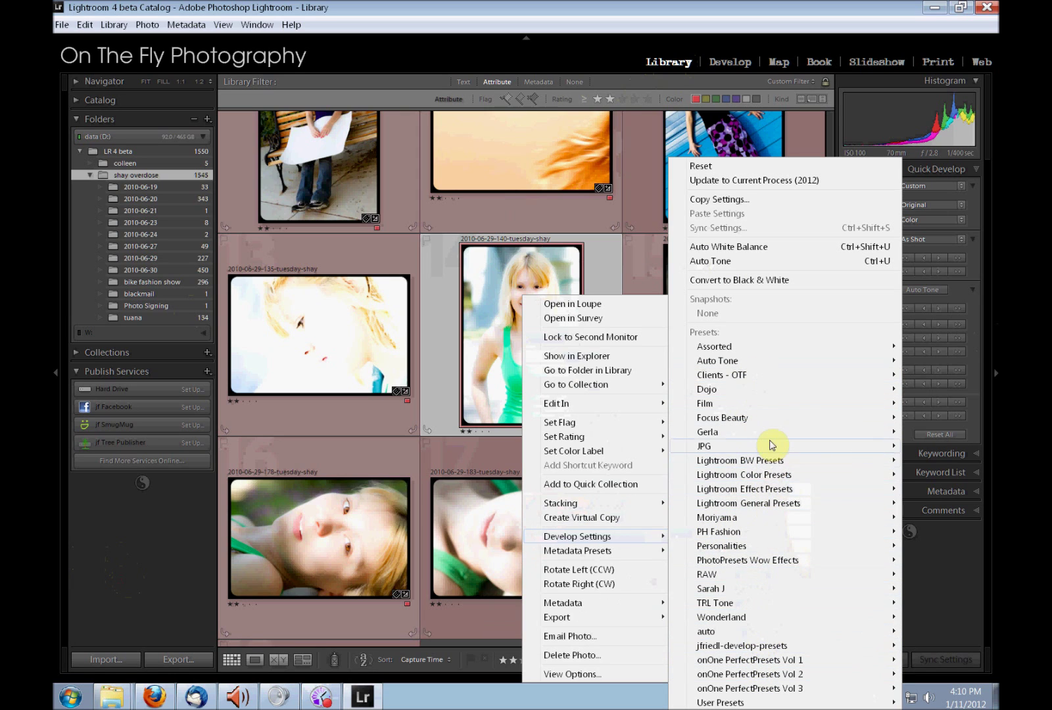
mouse_move(770, 438)
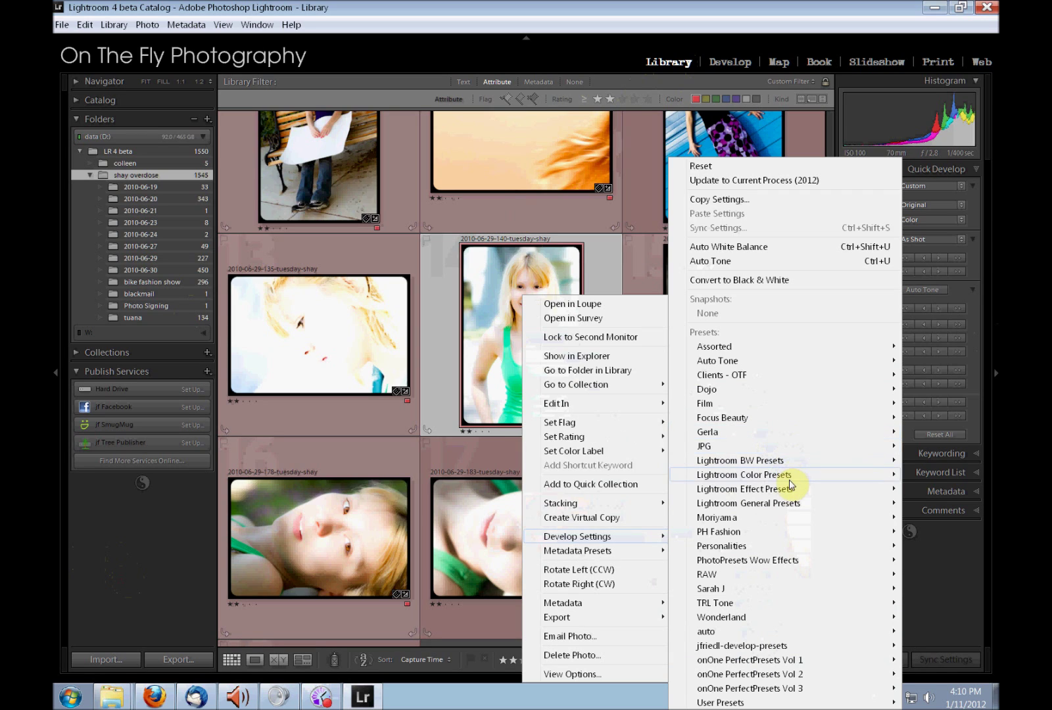
mouse_move(789, 493)
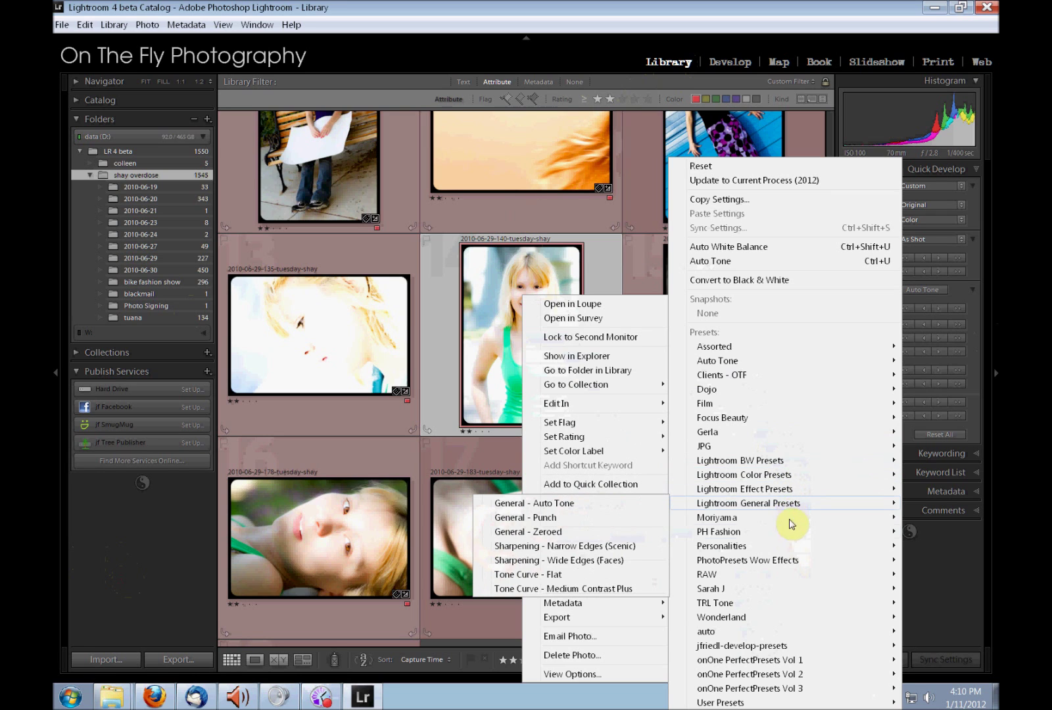
mouse_move(799, 593)
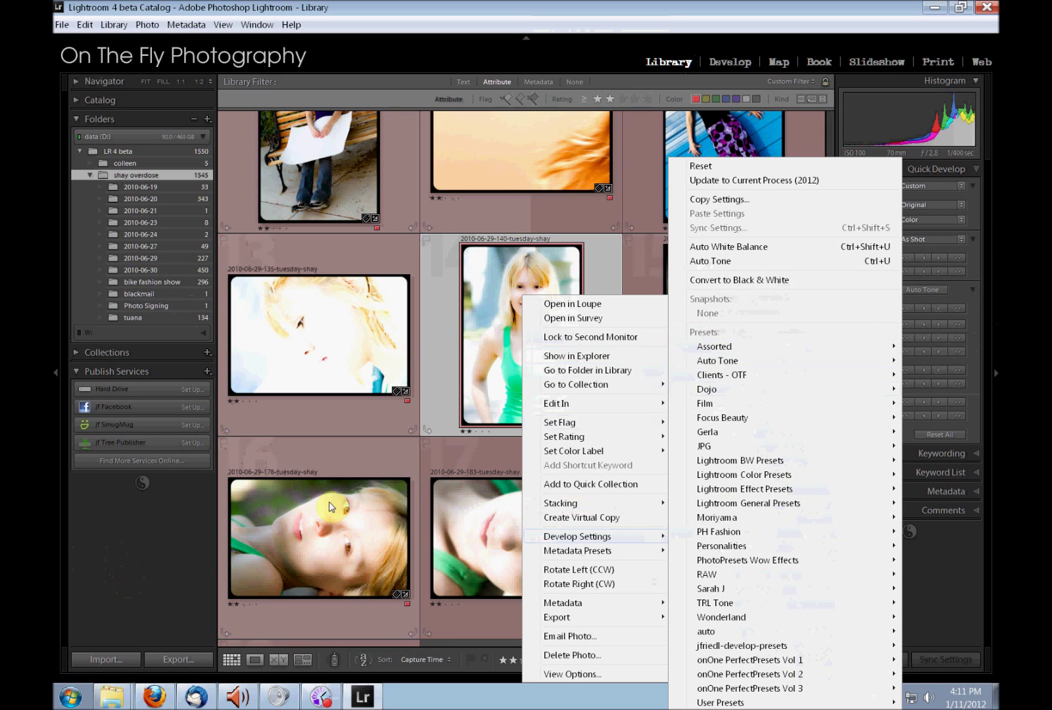
left_click(146, 563)
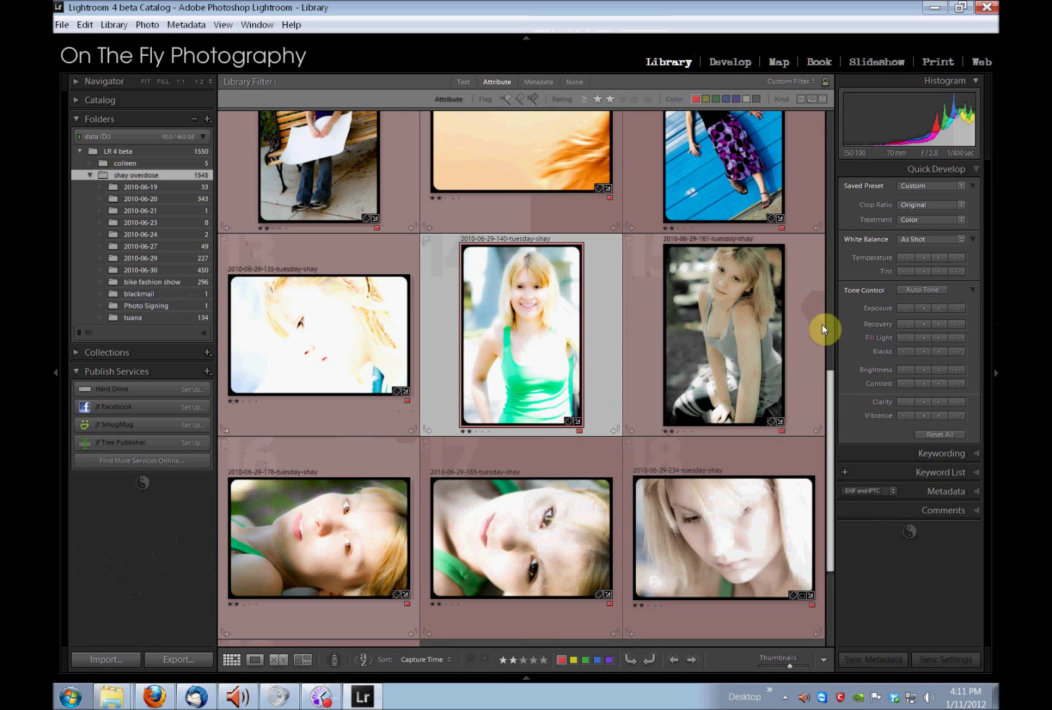
left_click(810, 348)
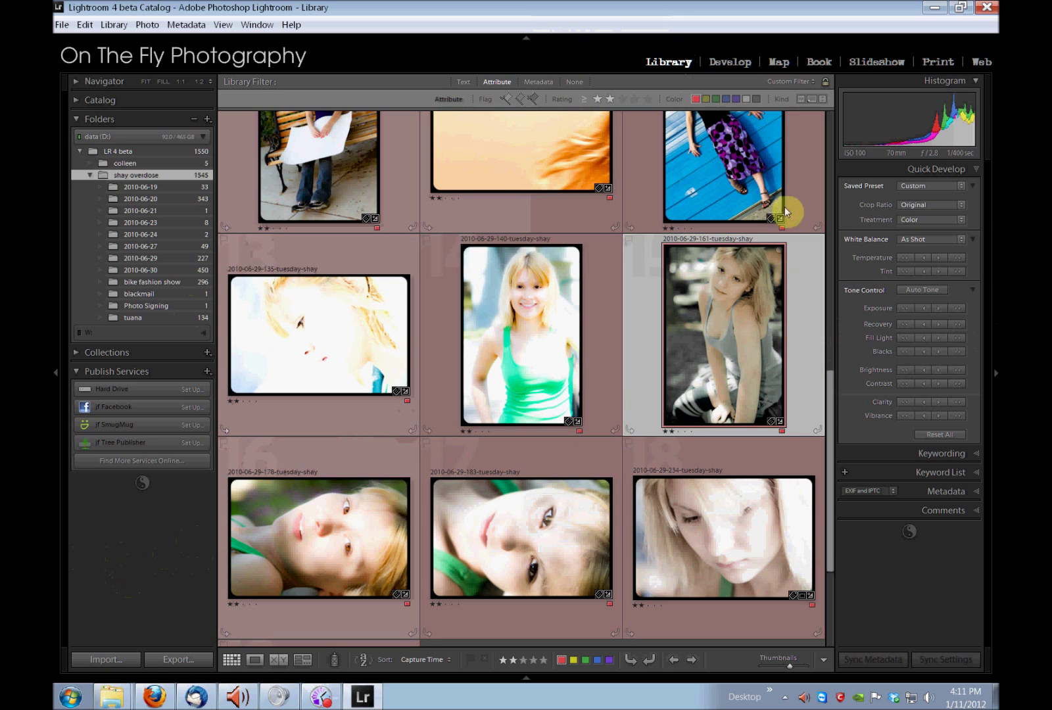
left_click(725, 62)
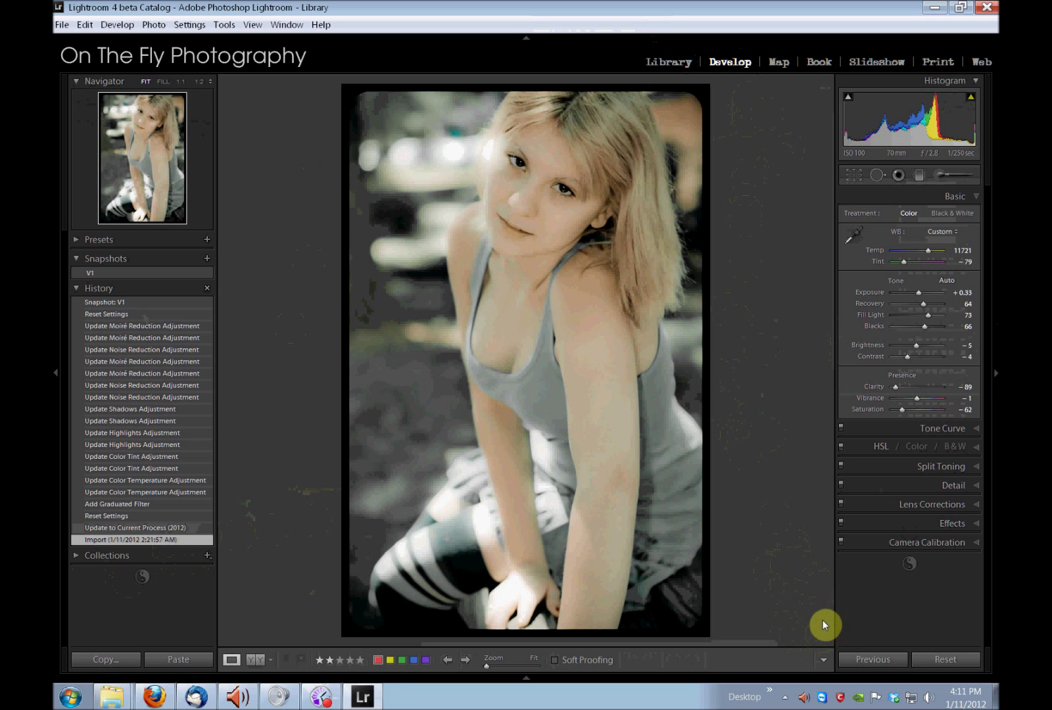
- Check in Camera Calibration that the grey-tank-top portrait still uses Process 2010
left_click(870, 543)
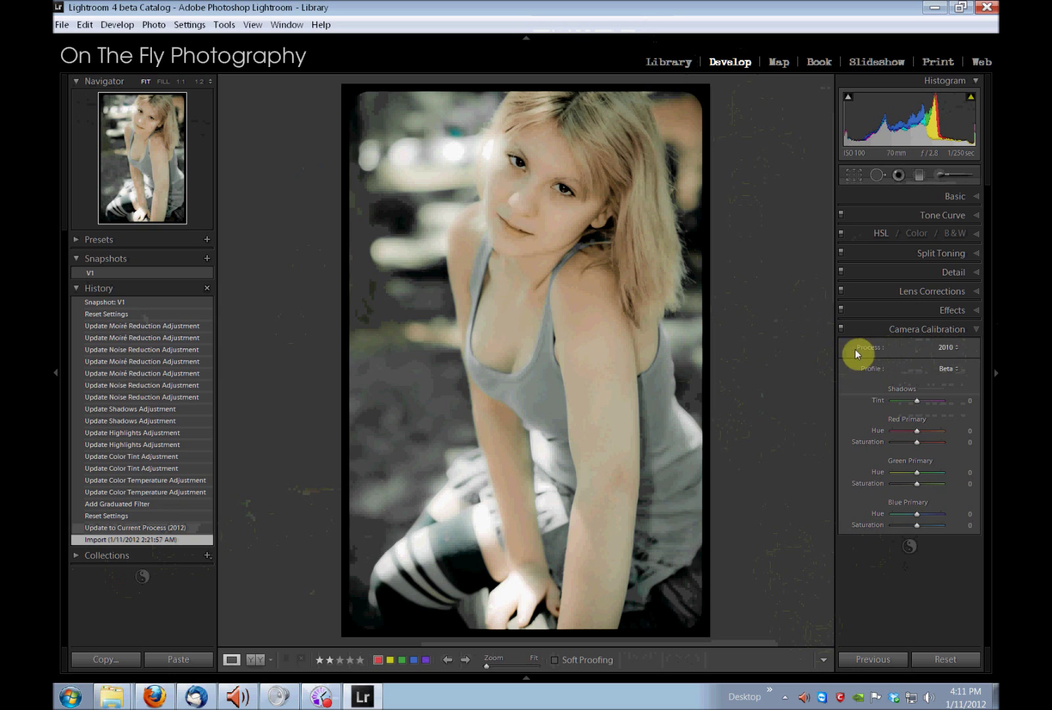
left_click(946, 349)
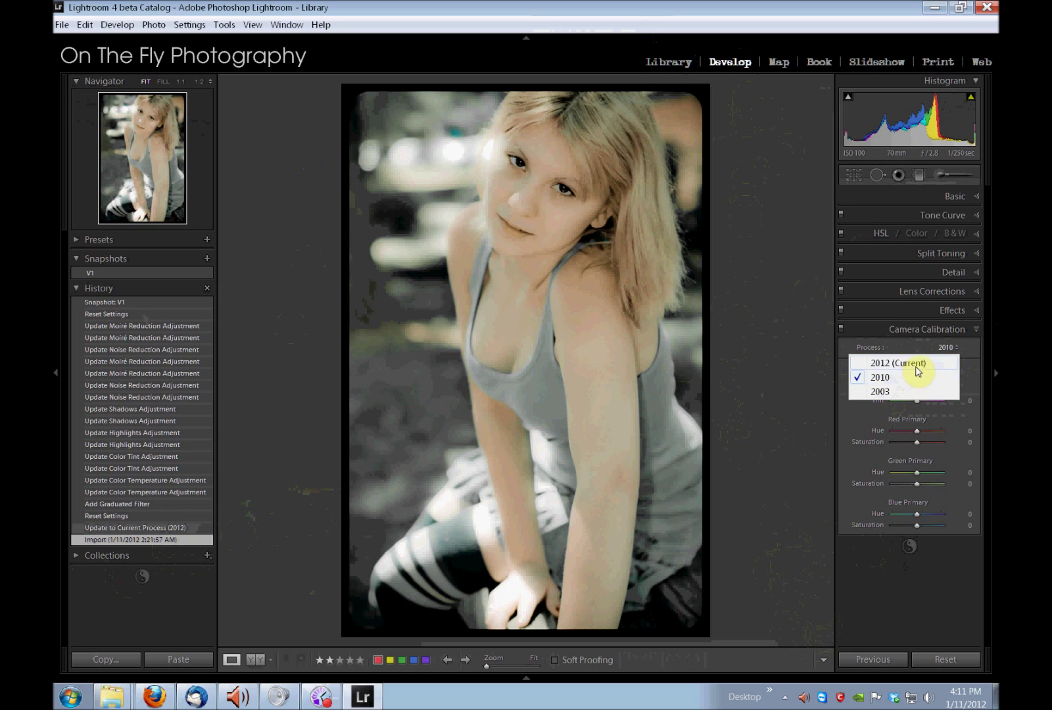
left_click(788, 390)
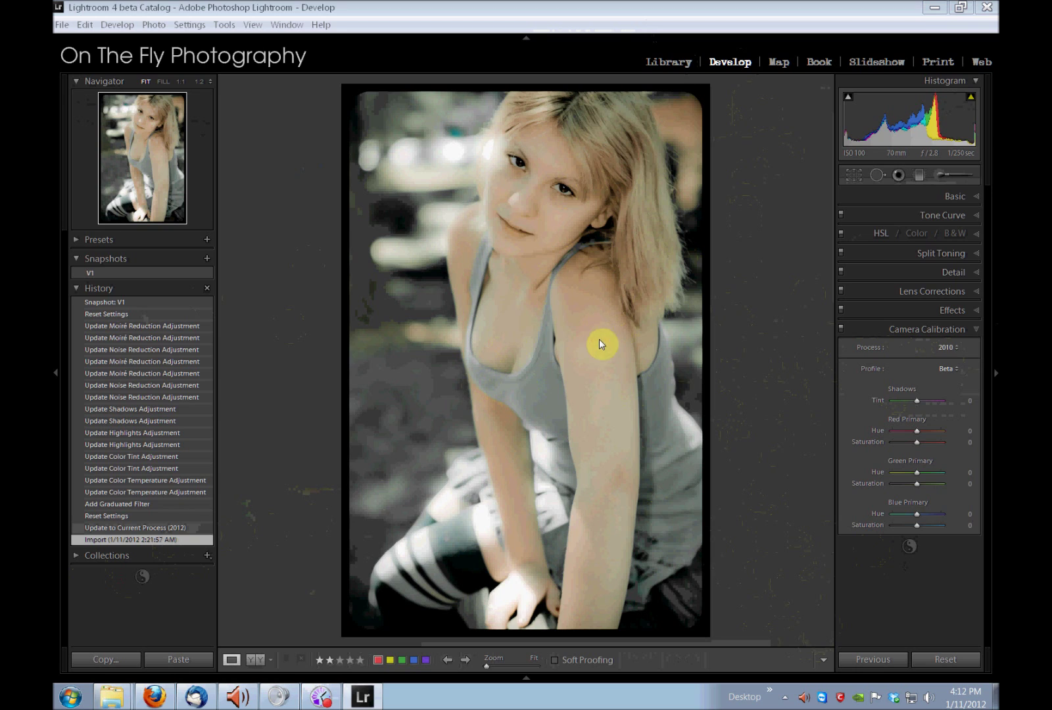
left_click(587, 382)
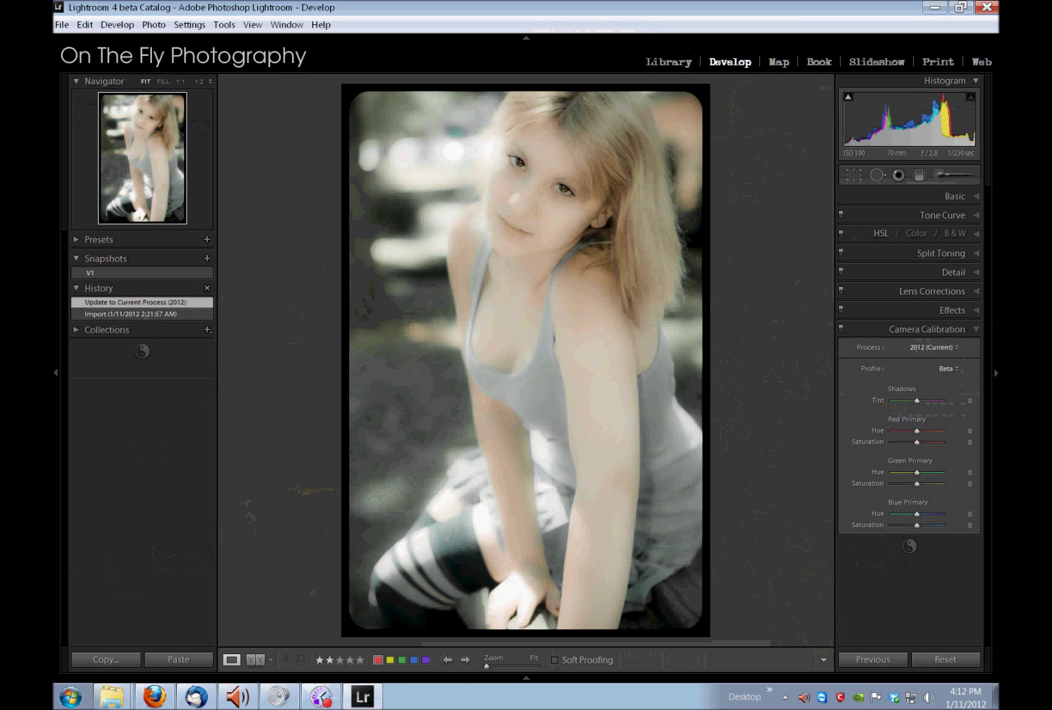
- Update the next, green-tank-top portrait to Process 2012, compare it with 2010, and return to 2012
key("Right")
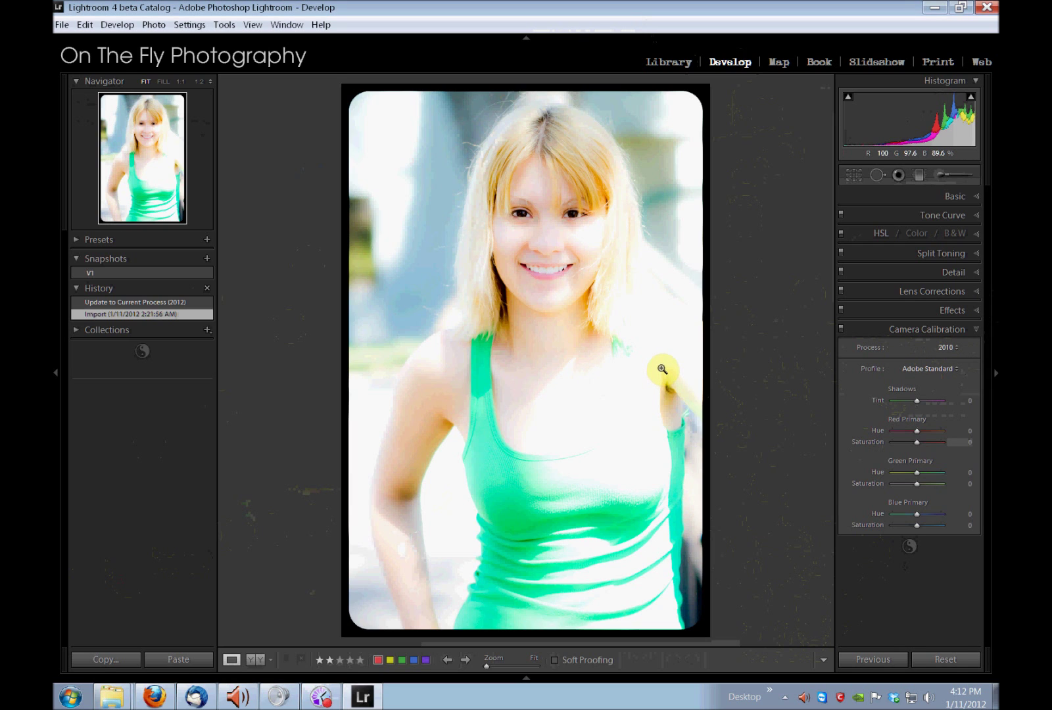
key("ctrl+y")
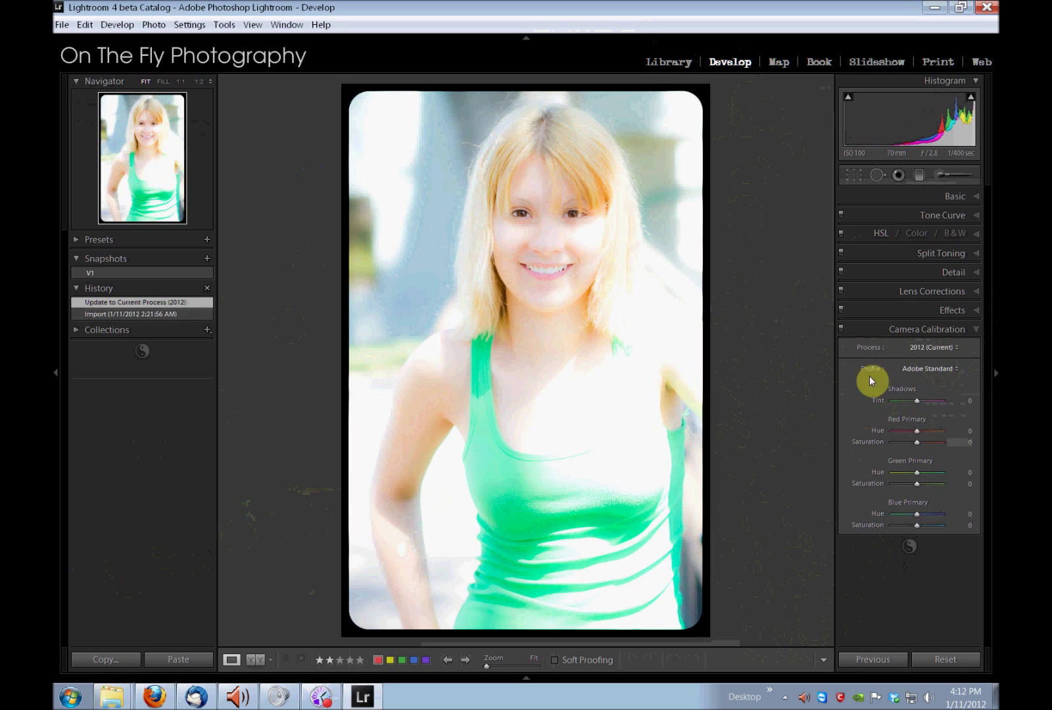
left_click(921, 356)
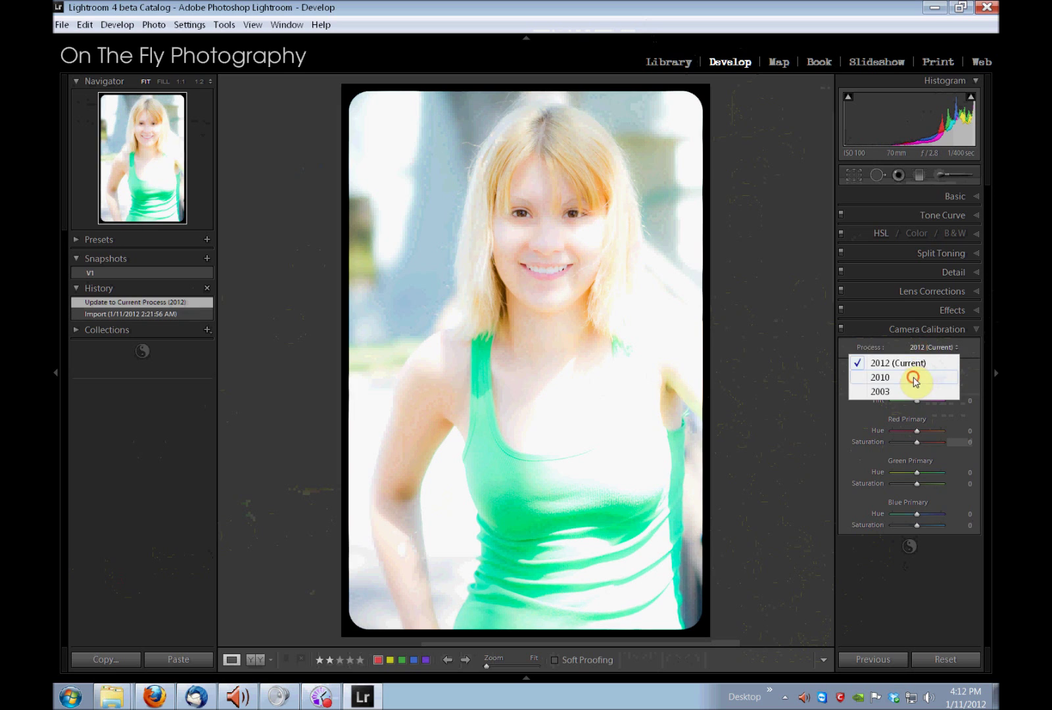
left_click(913, 376)
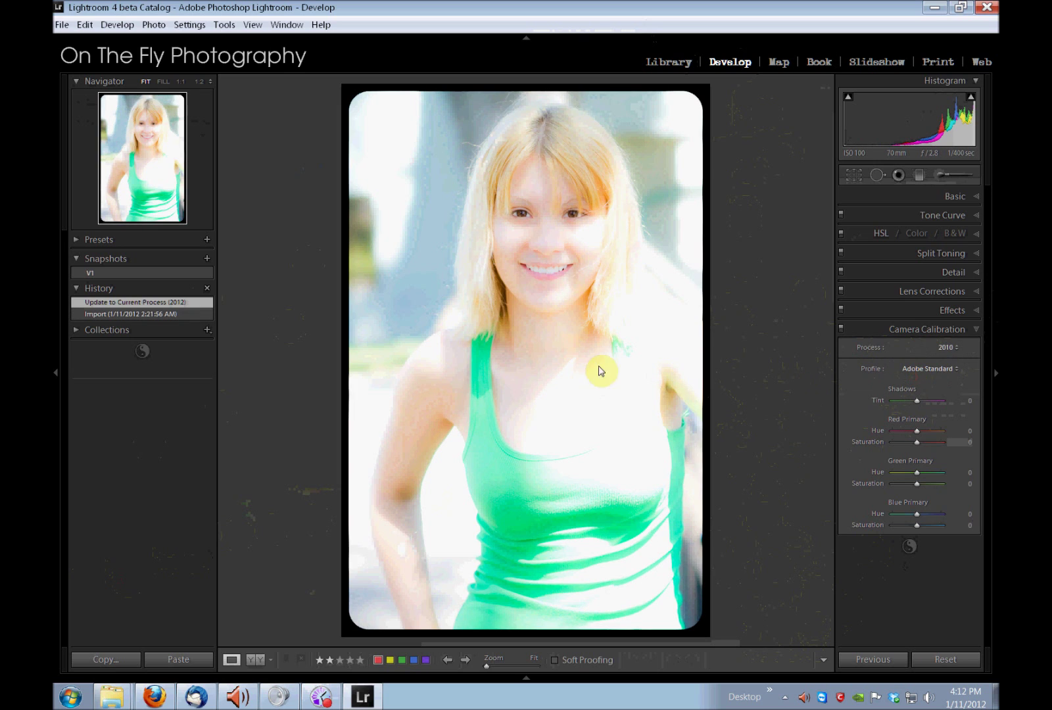
left_click(948, 349)
left_click(927, 361)
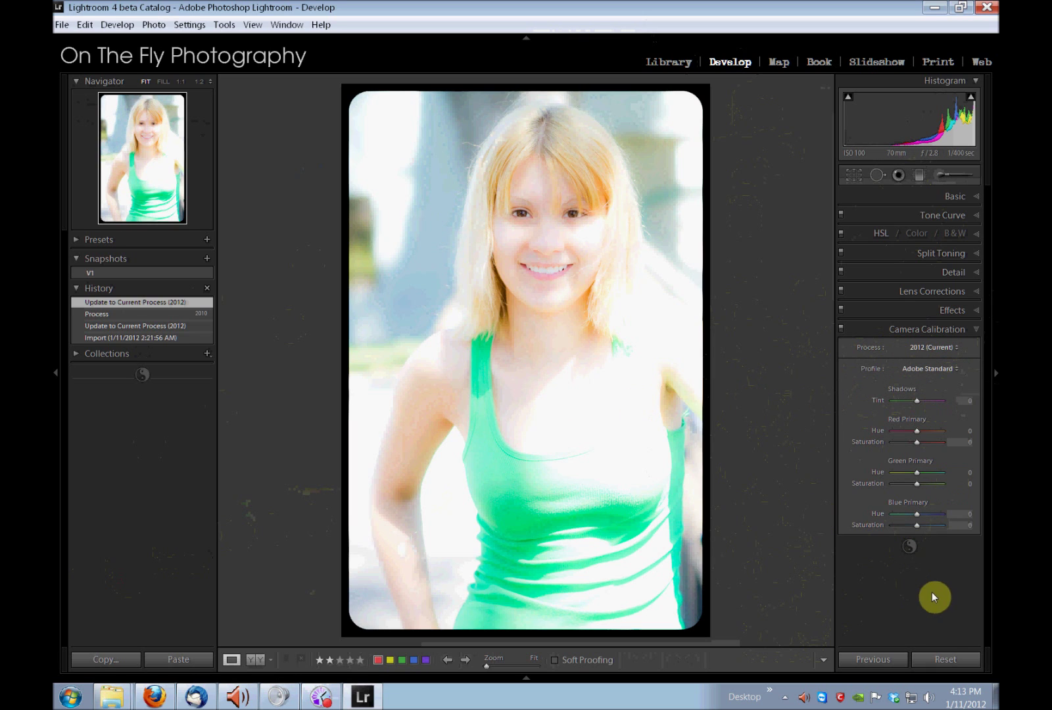
- Reset the portrait, then enable lens profile corrections and remove chromatic aberration
left_click(939, 661)
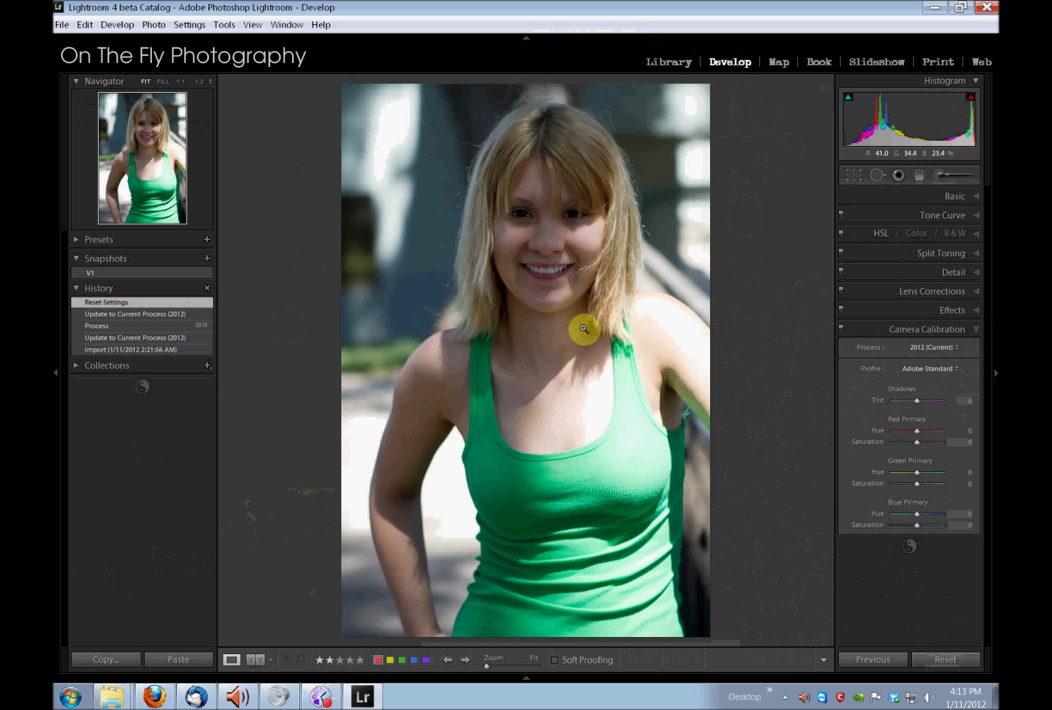
left_click(876, 308)
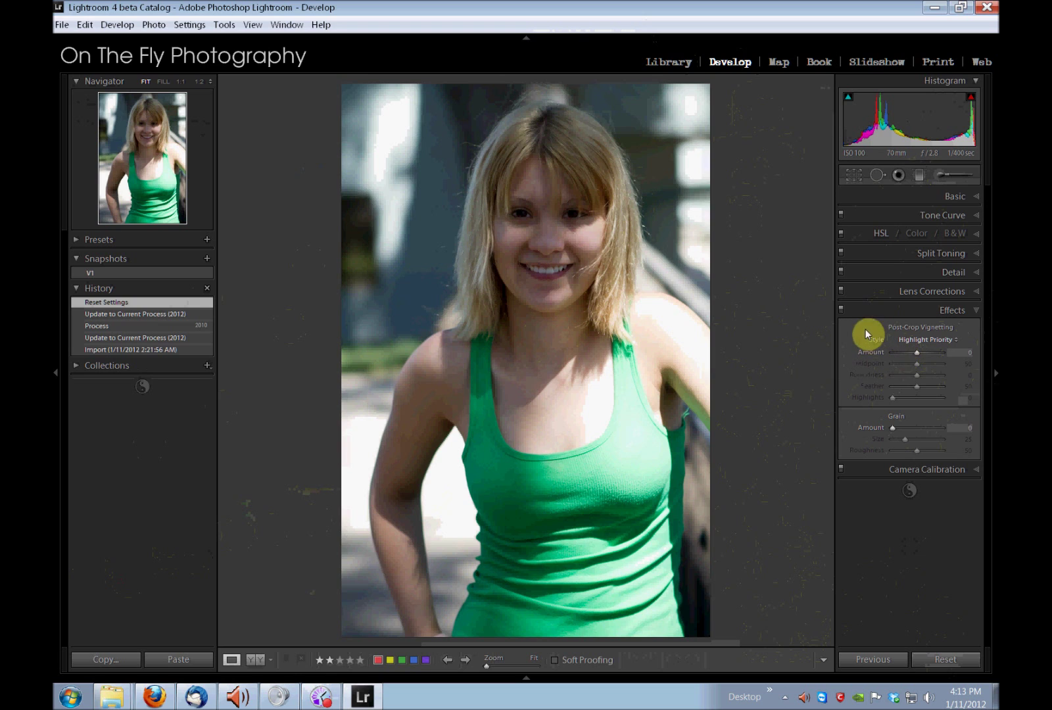
left_click(865, 291)
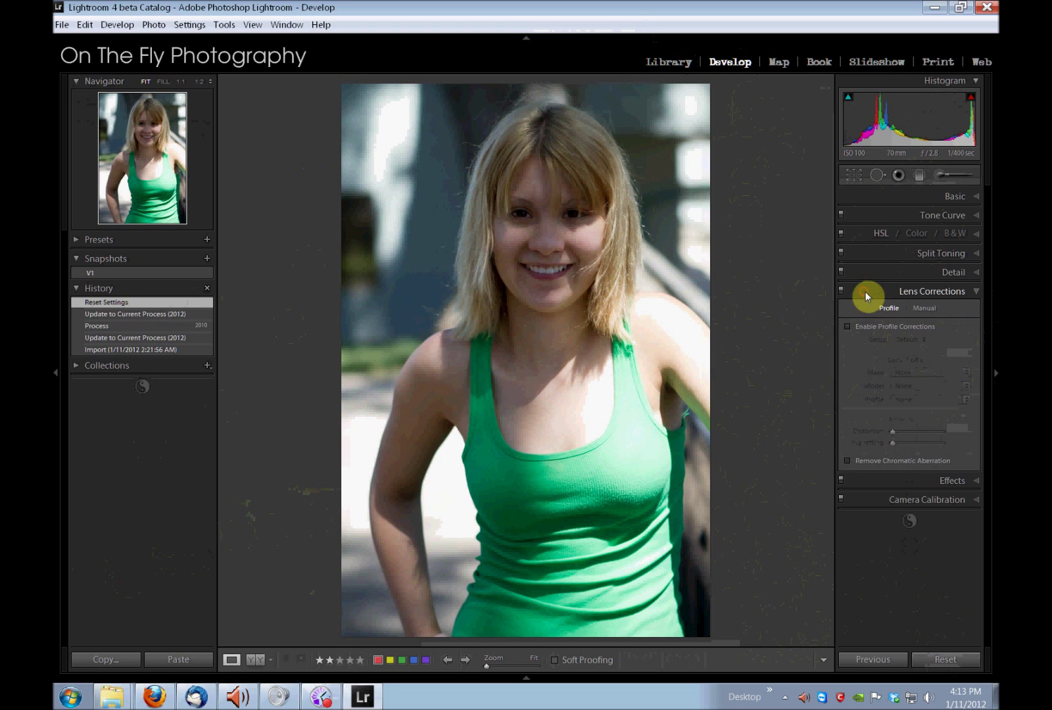
left_click(889, 328)
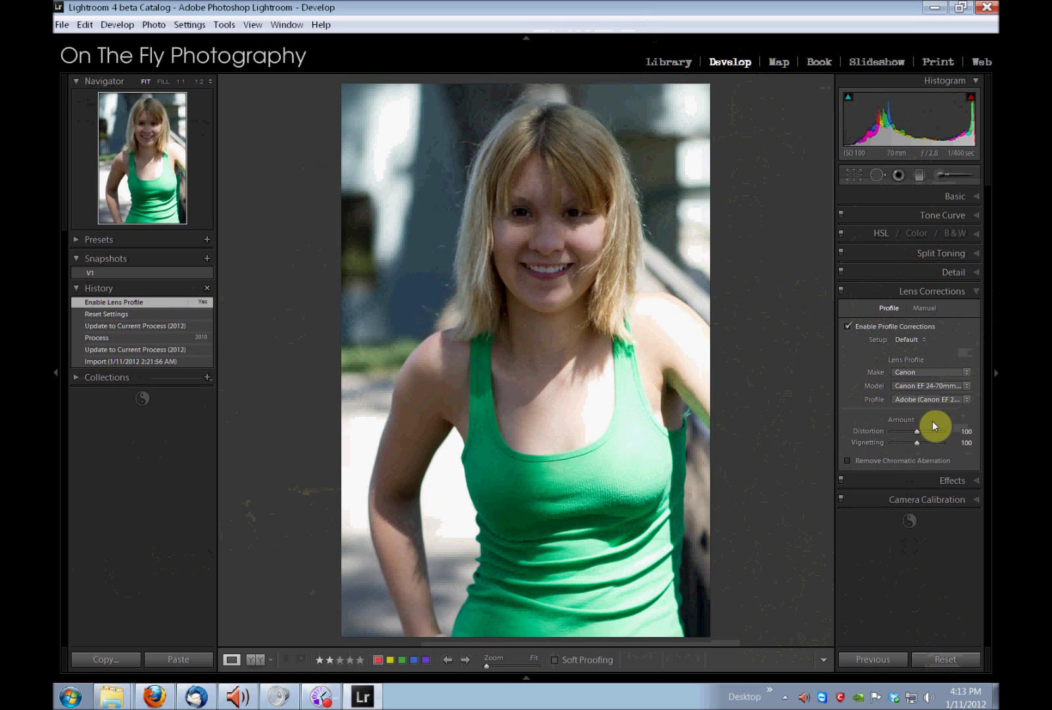
left_click(908, 462)
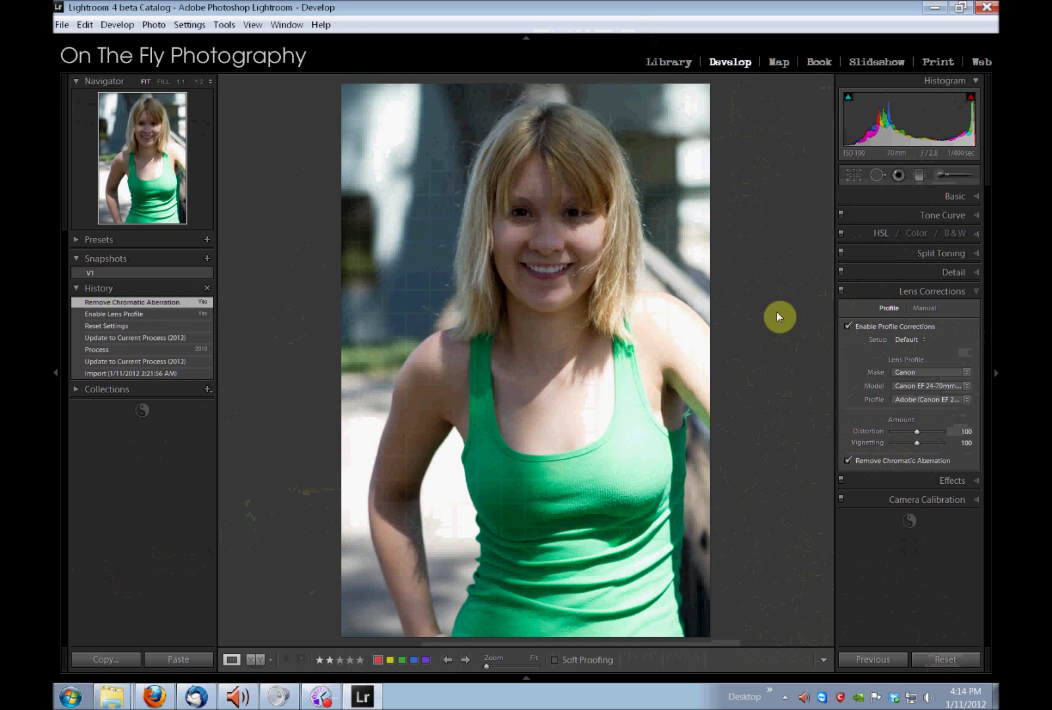
left_click(877, 273)
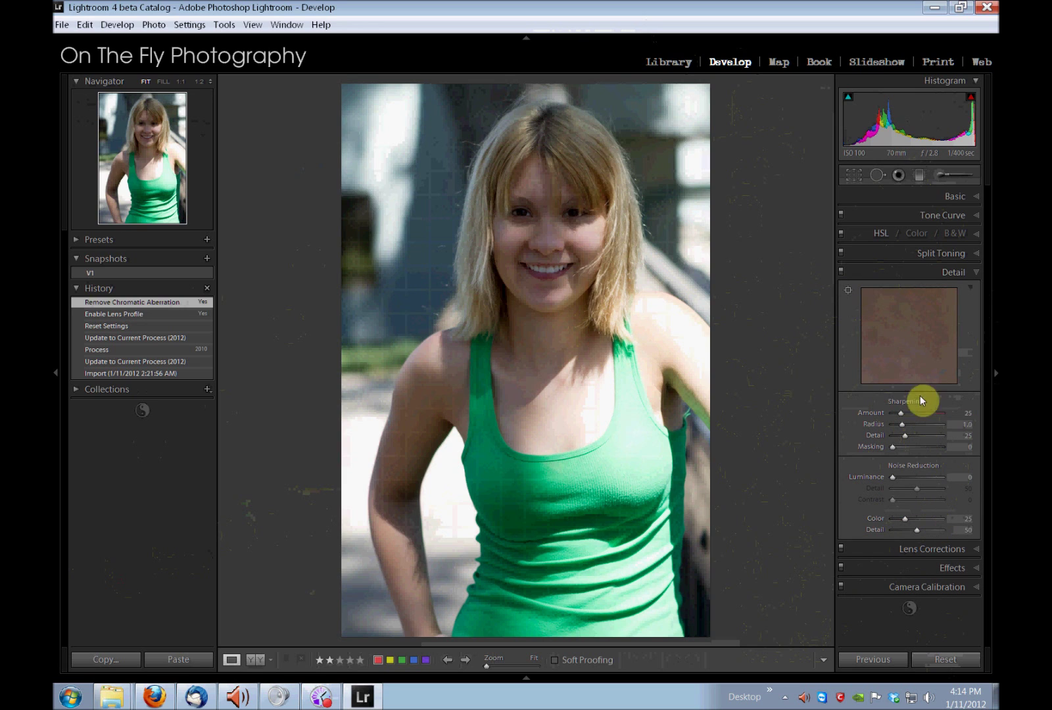
- Toggle the portrait to black and white and back to colour in HSL, then show Tone Curve
left_click(889, 253)
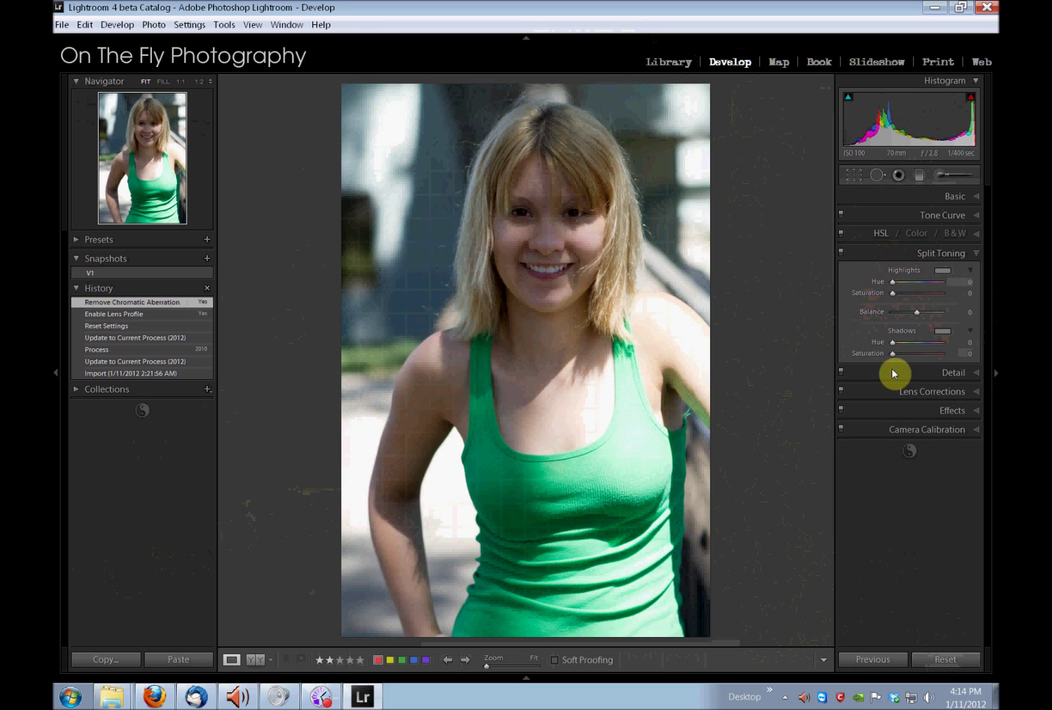
left_click(873, 236)
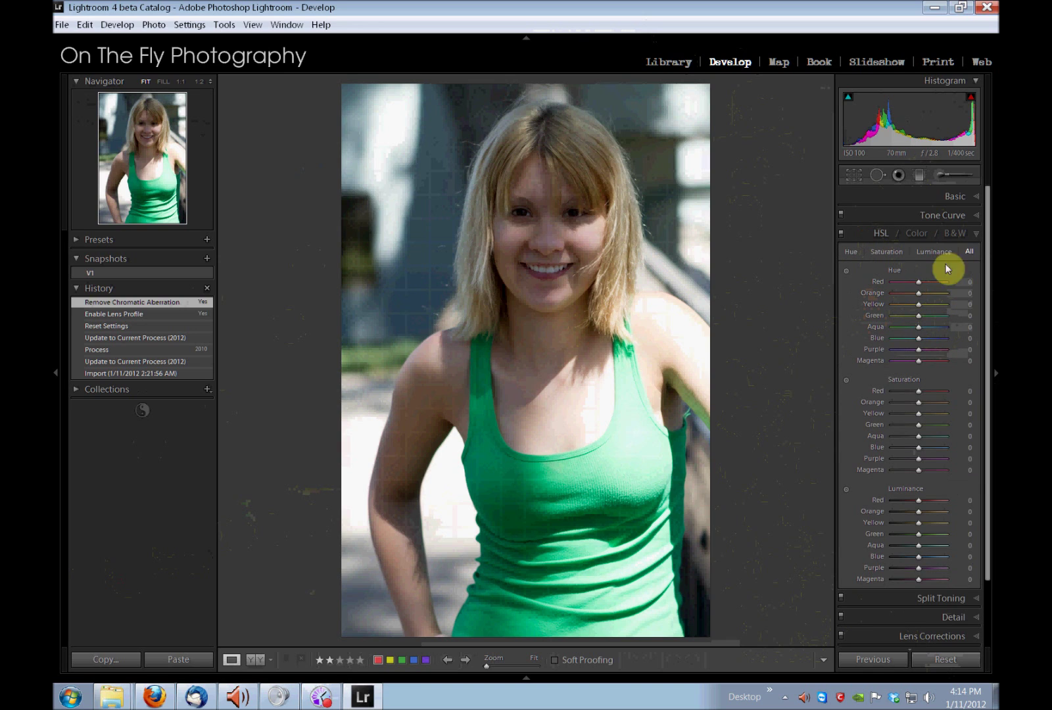
left_click(914, 234)
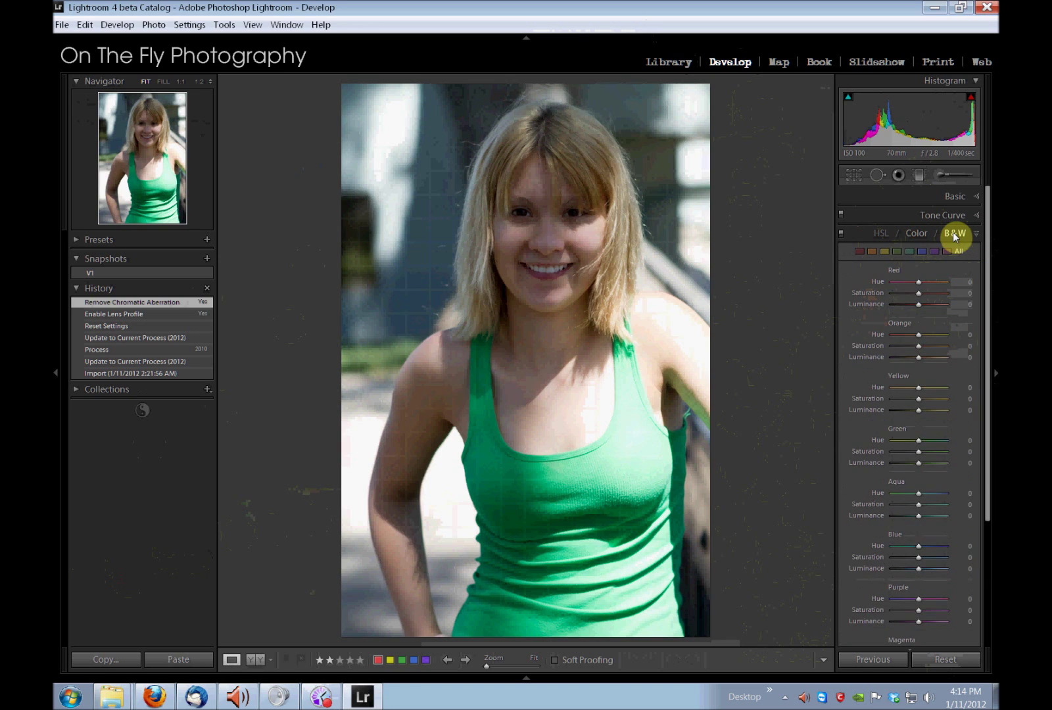
left_click(953, 231)
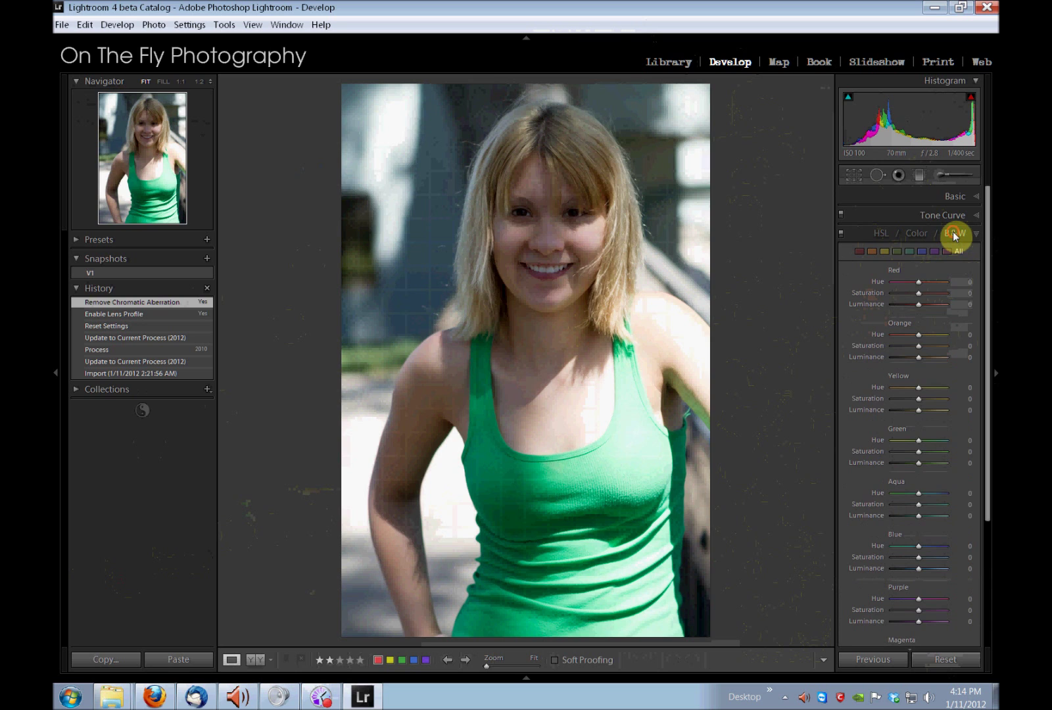
left_click(859, 235)
left_click(887, 230)
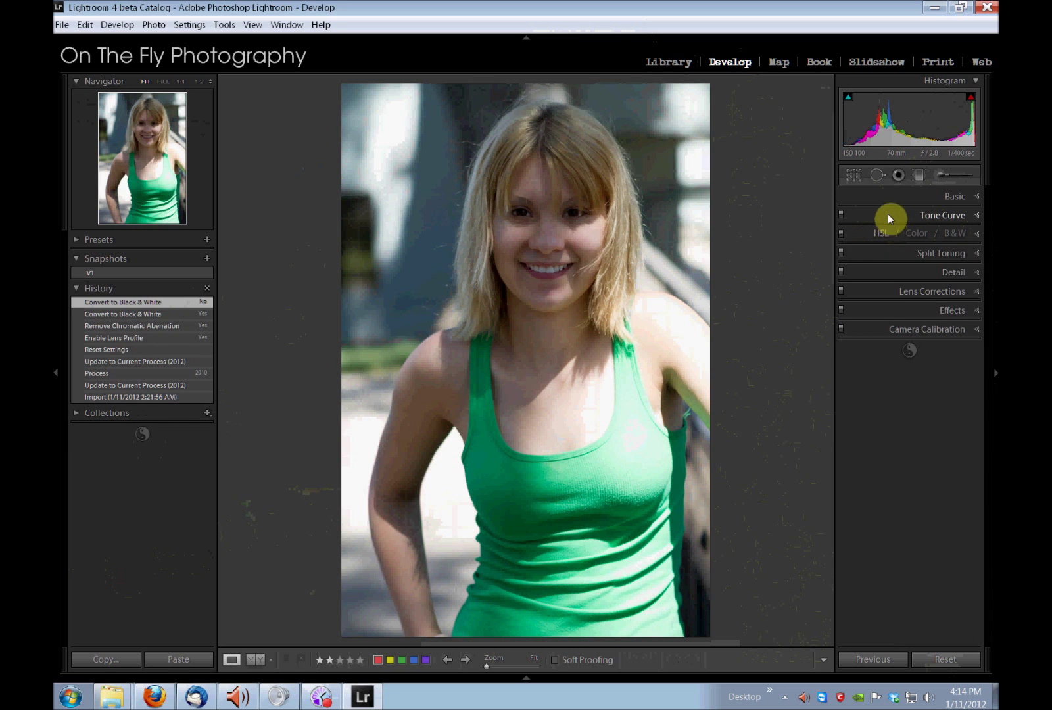
left_click(888, 214)
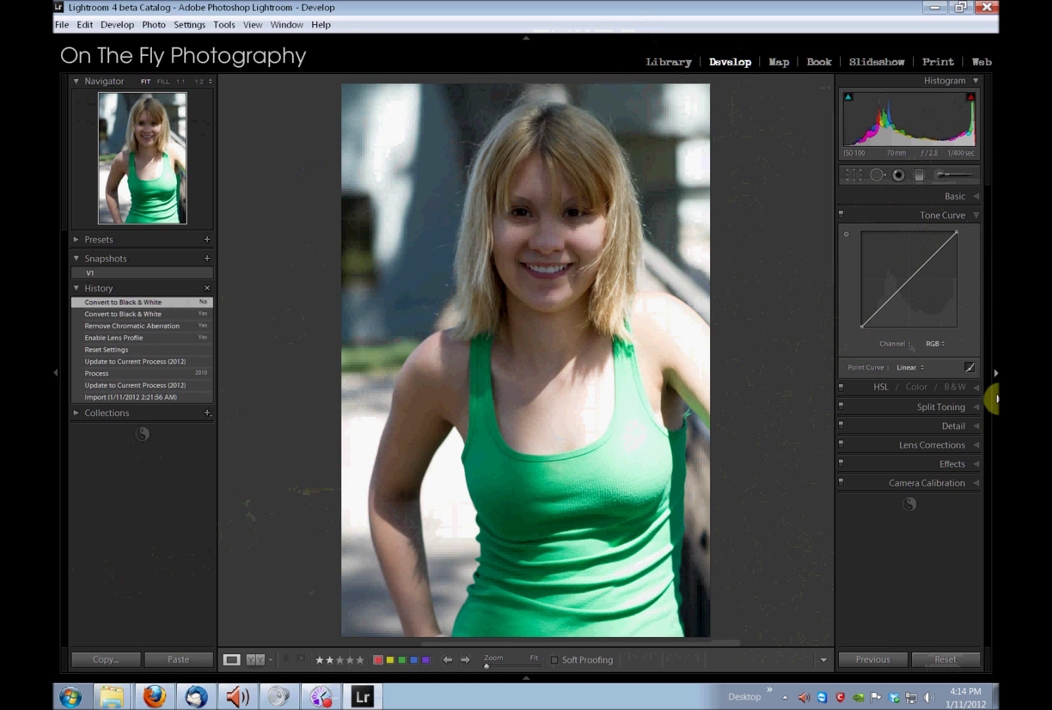
- Raise the RGB midtones on the point curve, then bend the Red, Green and Blue channel curves
left_click(970, 367)
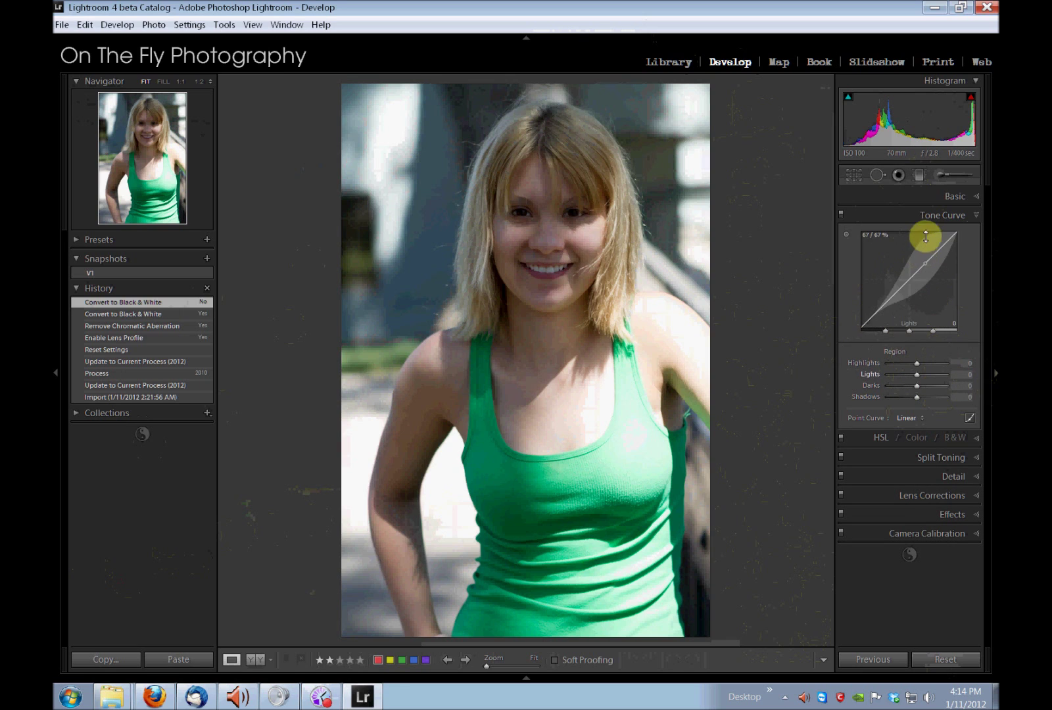
left_click(969, 418)
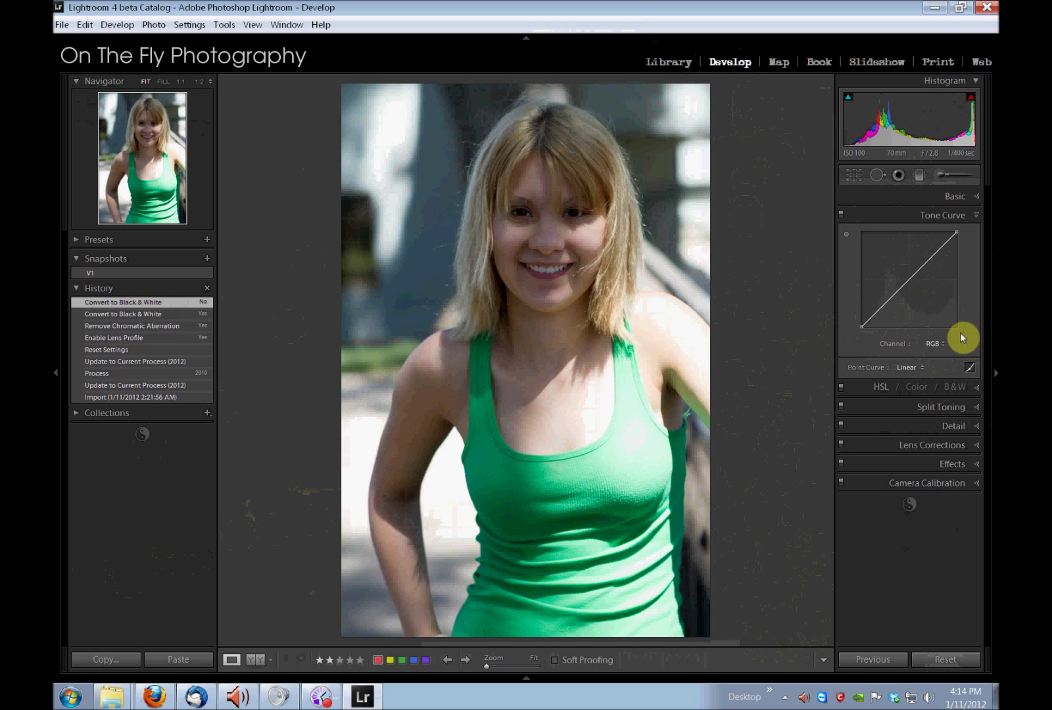
left_click_drag(908, 285, 898, 326)
left_click(928, 344)
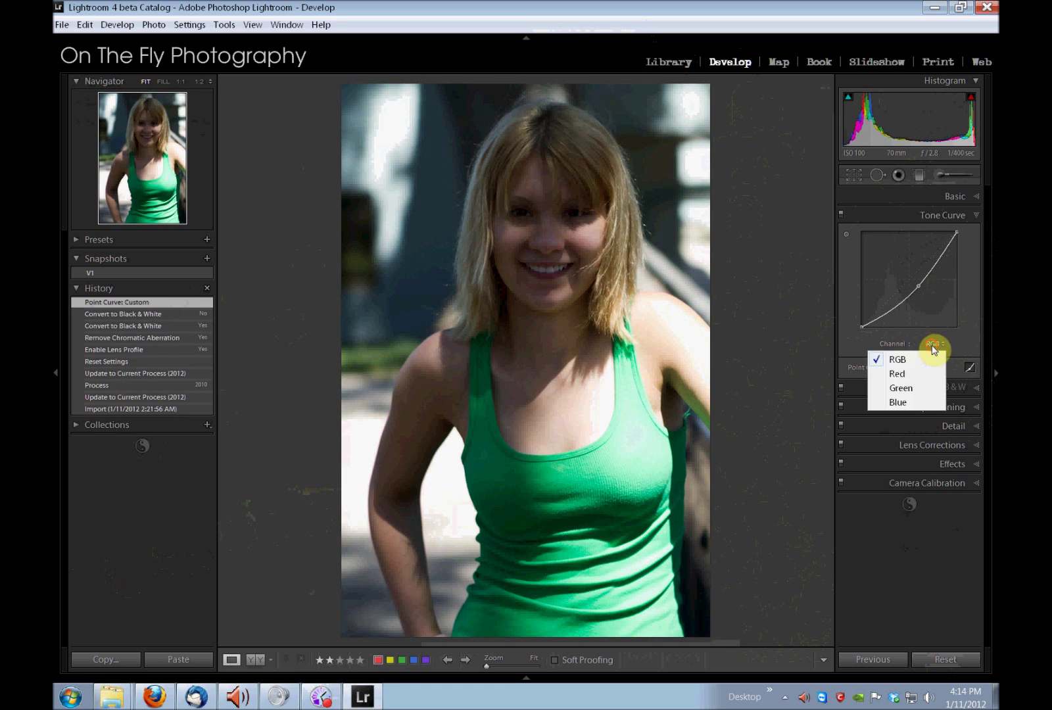
left_click(898, 372)
mouse_move(916, 292)
left_mouse_down()
mouse_move(913, 263)
mouse_move(904, 292)
left_mouse_up()
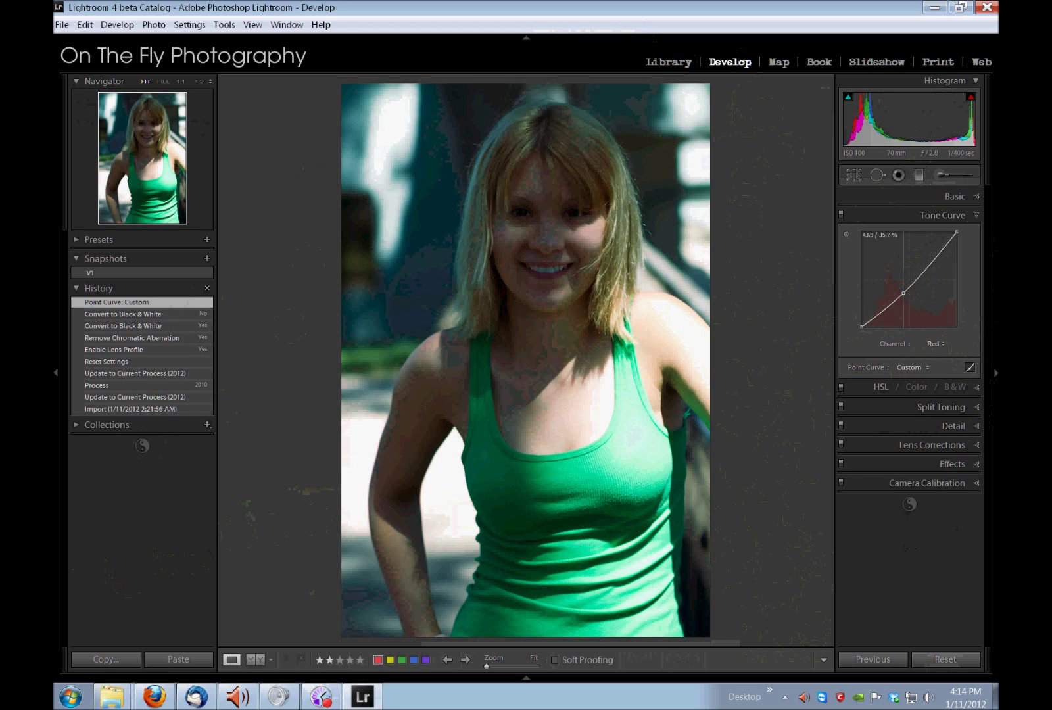
left_click(930, 344)
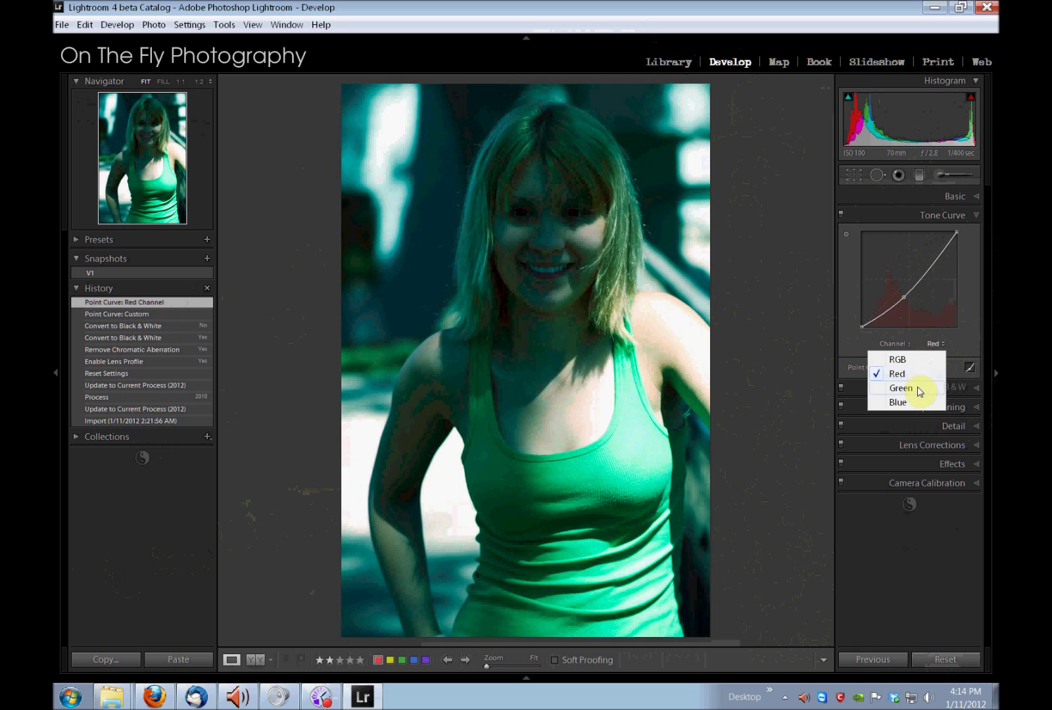
left_click(920, 390)
mouse_move(934, 252)
left_mouse_down()
mouse_move(935, 264)
mouse_move(927, 255)
left_mouse_up()
left_click(940, 343)
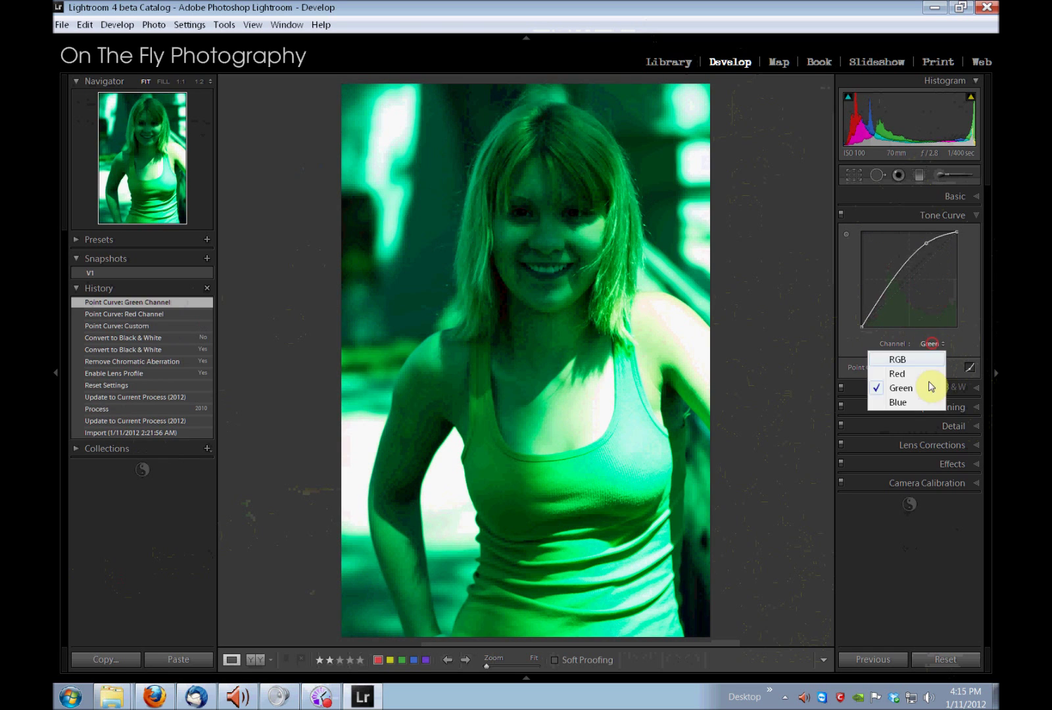
left_click(928, 401)
left_click_drag(892, 294, 906, 310)
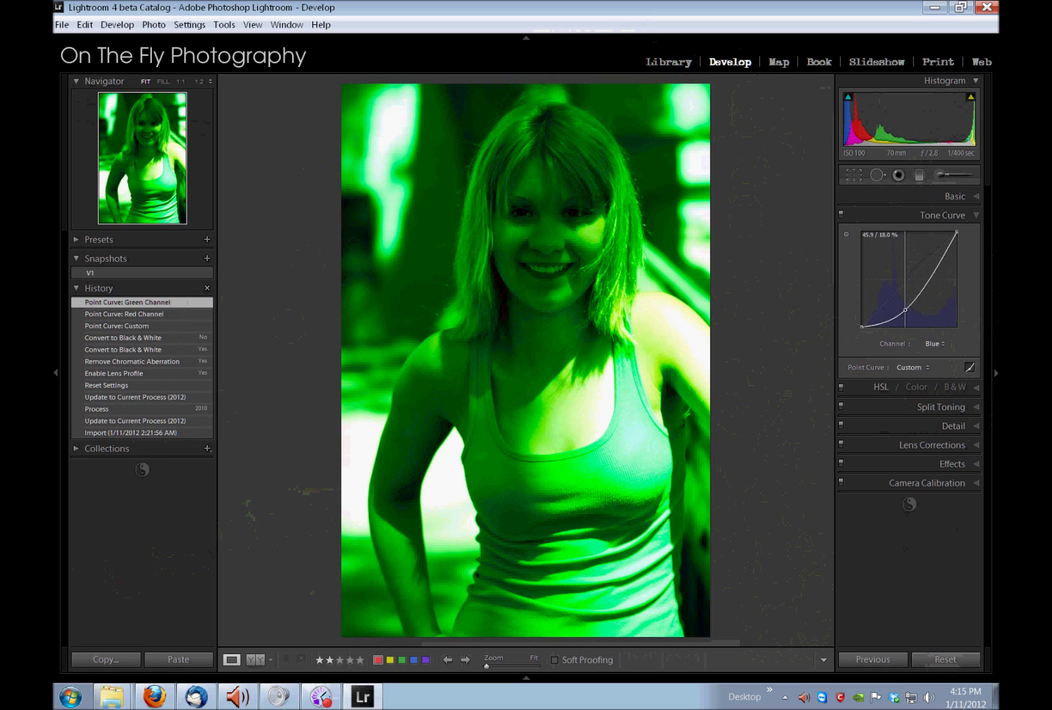
- Reset the point curve to linear and return to the RGB channel and region-slider view
left_click(888, 366)
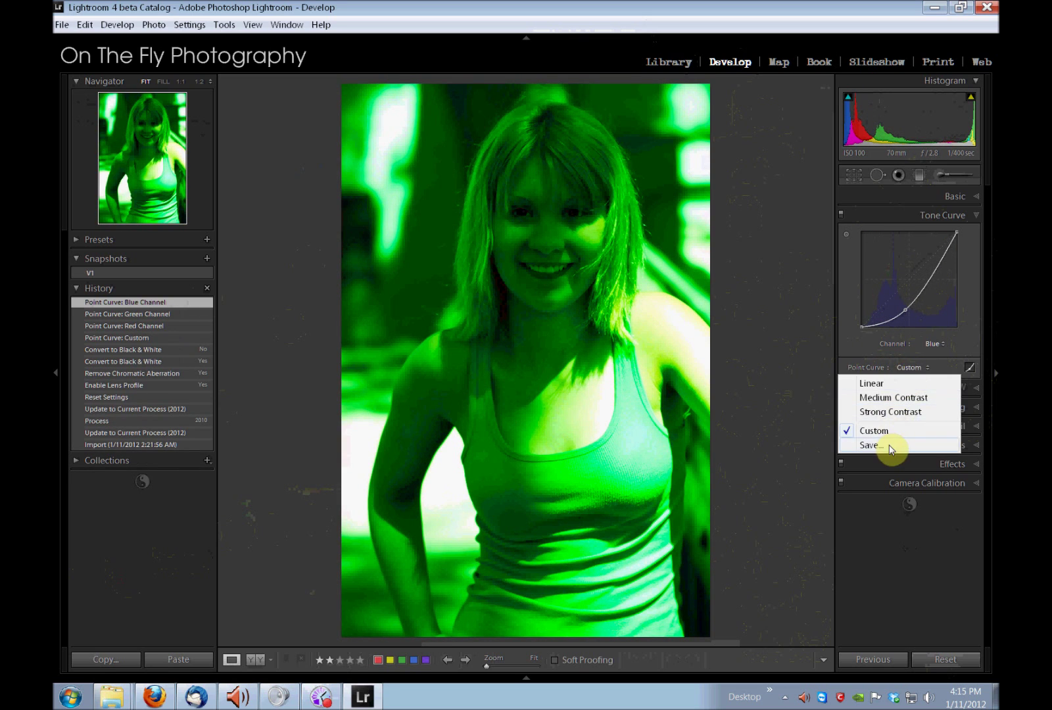
left_click(813, 345)
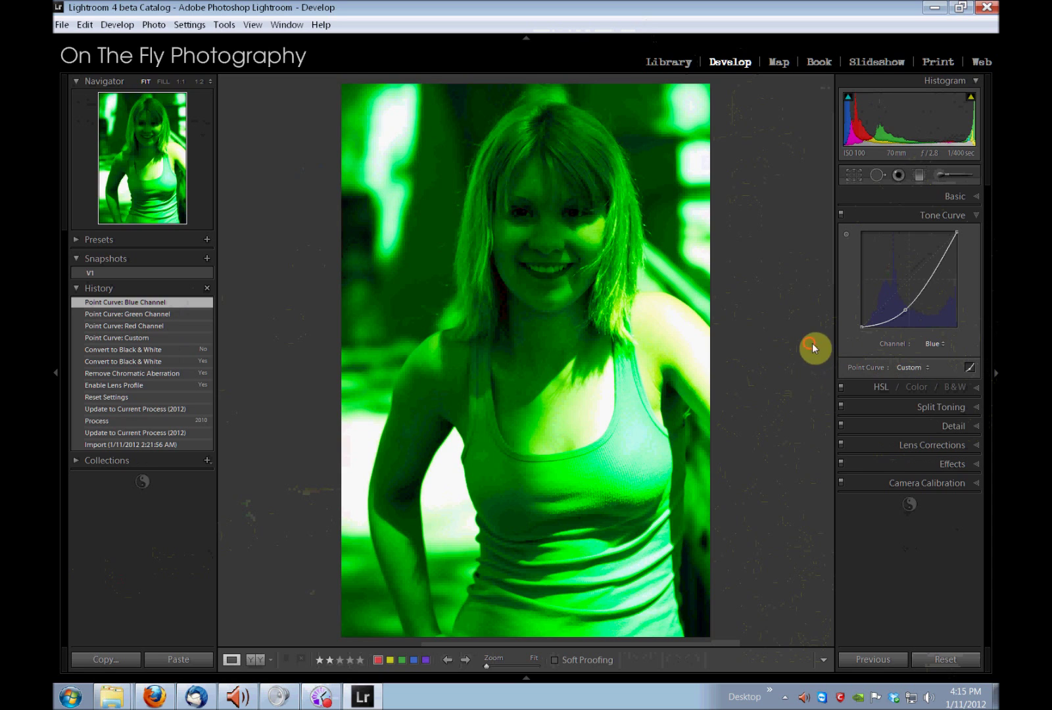
double_click(869, 369)
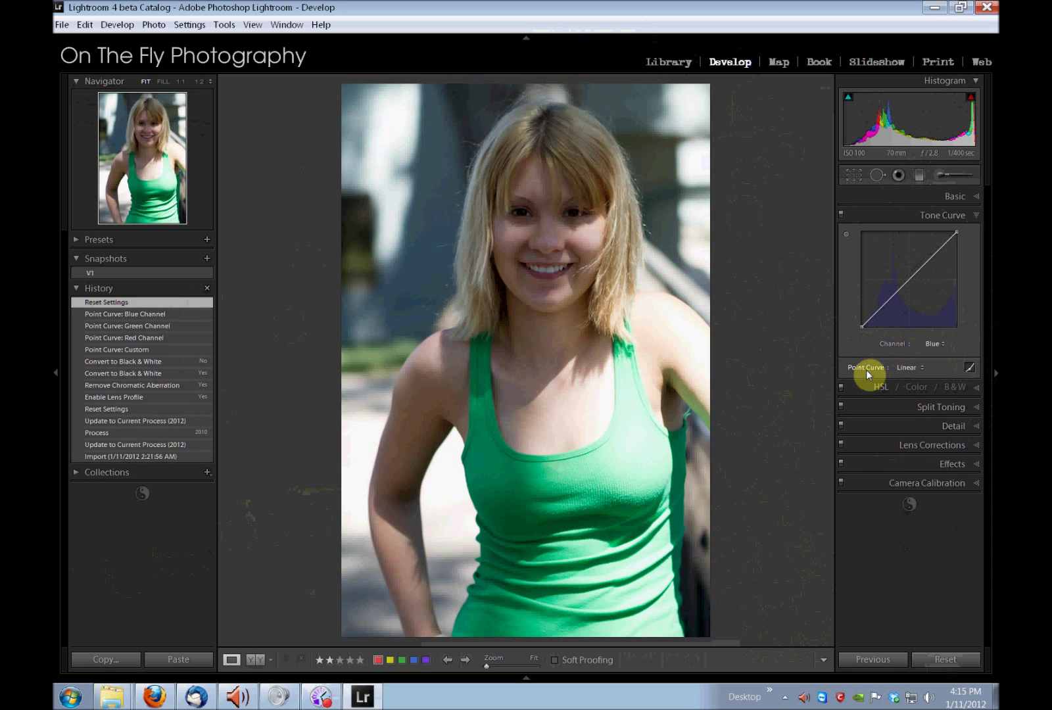
left_click(934, 343)
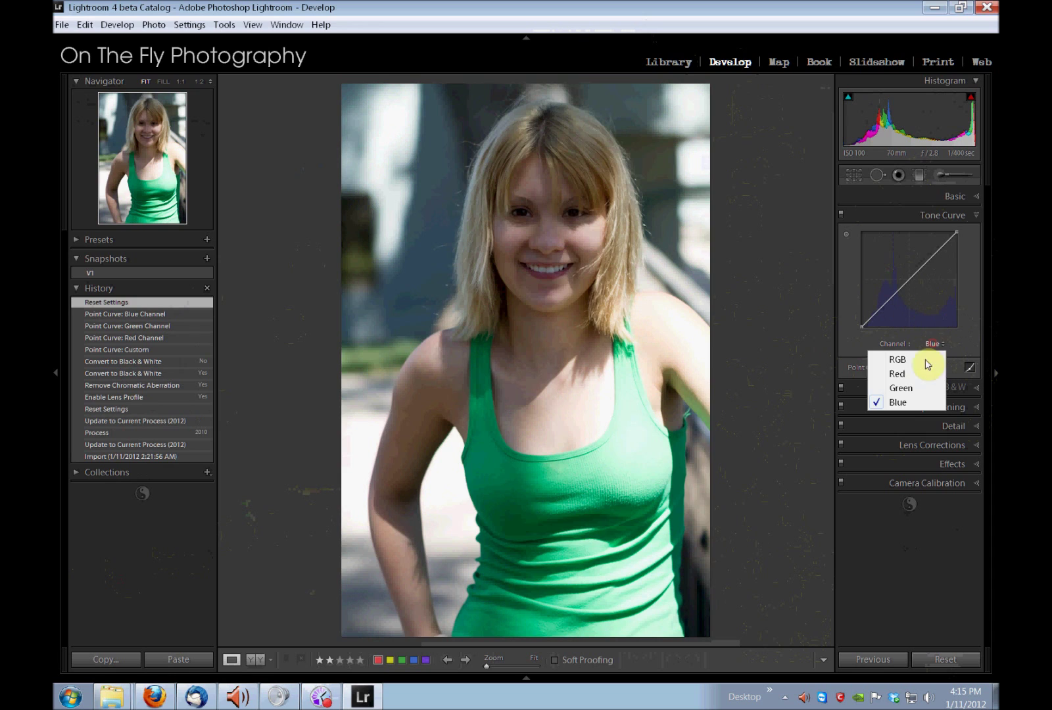
left_click(947, 356)
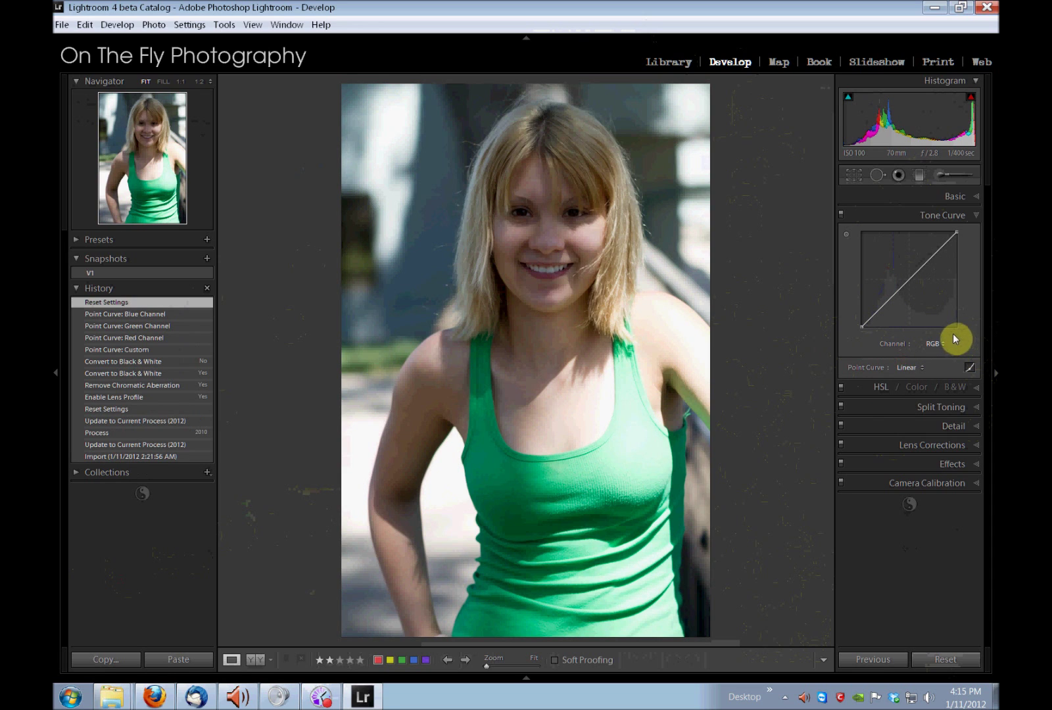
left_click(881, 483)
left_click(899, 214)
left_click(970, 366)
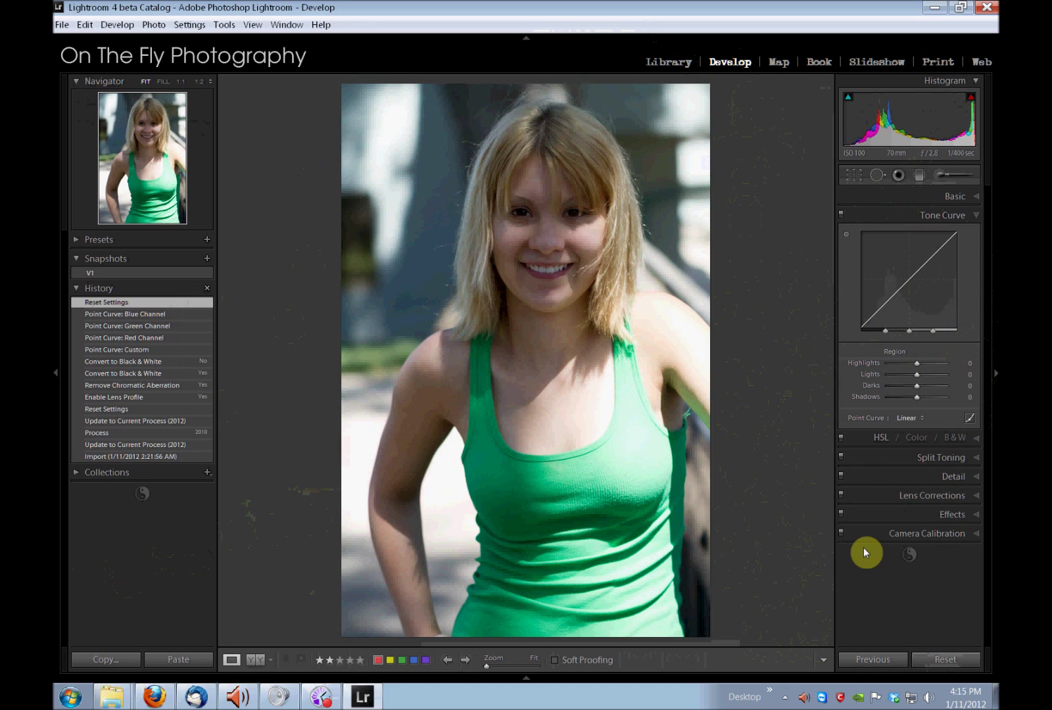
- Set Process to 2010 and inspect its default Medium Contrast point curve, then switch back to 2012
left_click(866, 533)
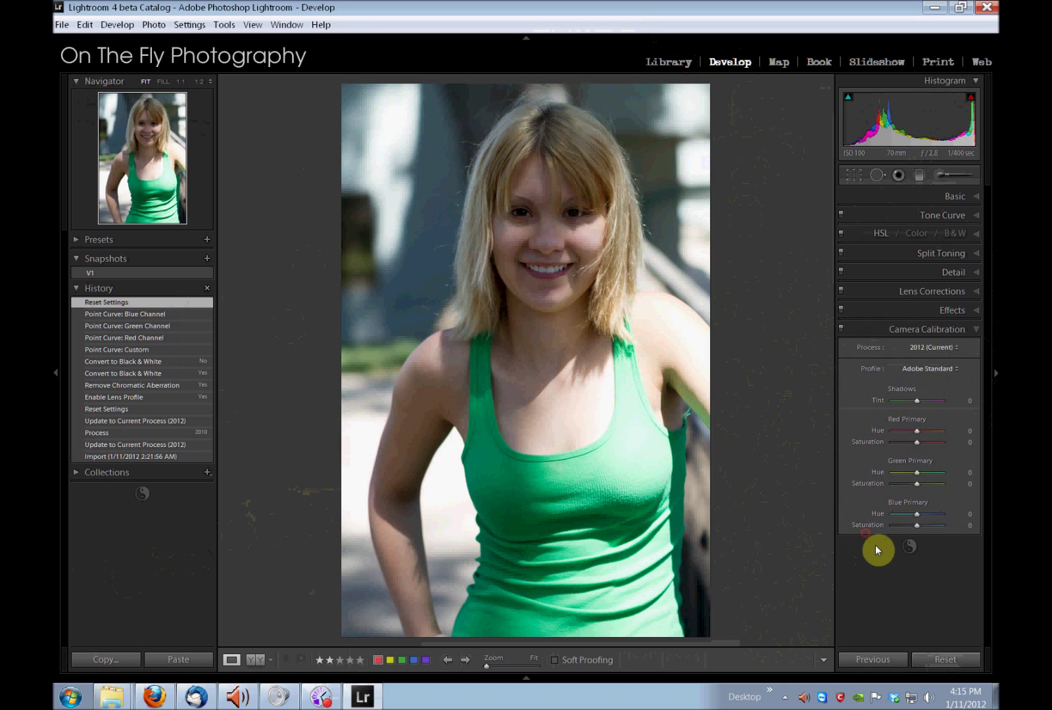
left_click(922, 350)
left_click(920, 378)
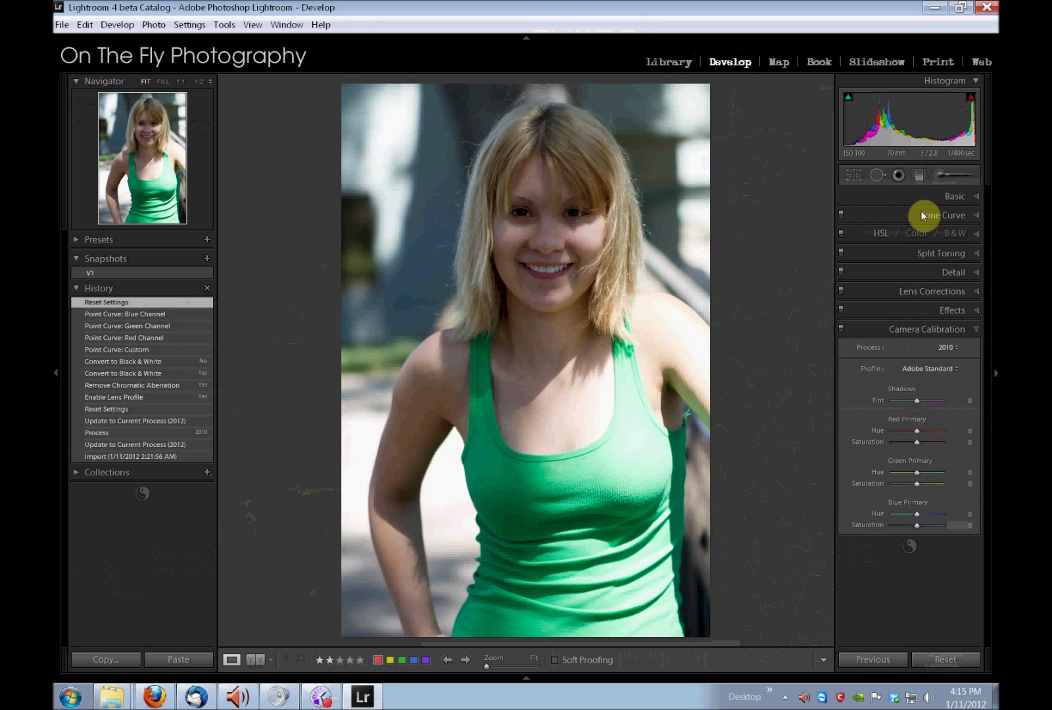
left_click(900, 213)
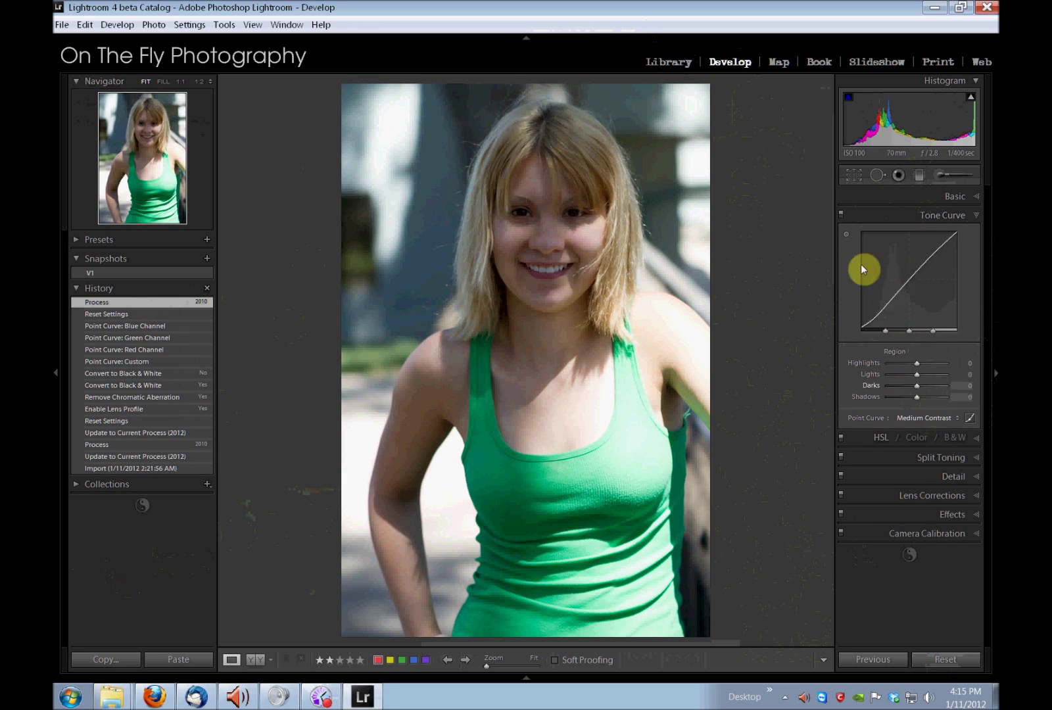
left_click(968, 418)
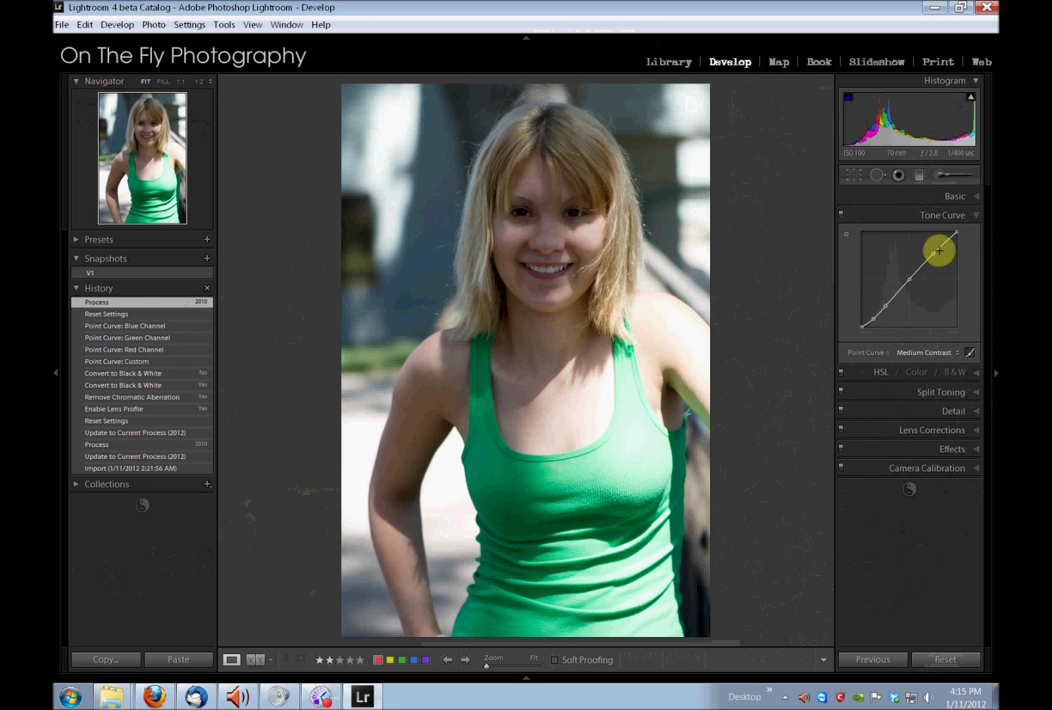
left_click(896, 217)
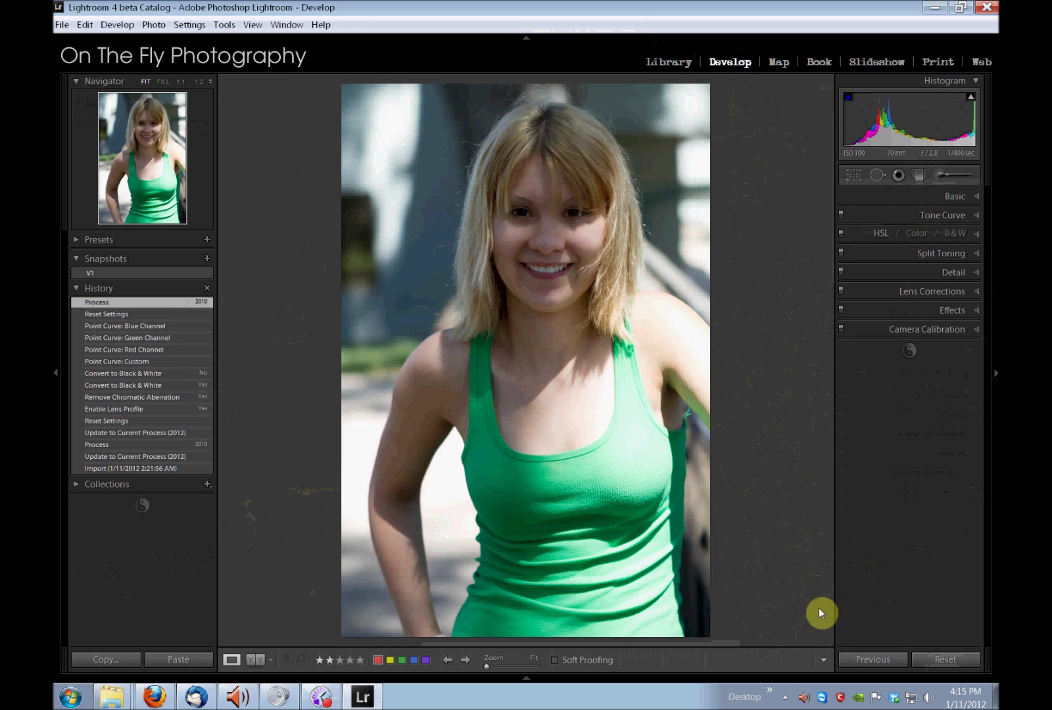
left_click(908, 330)
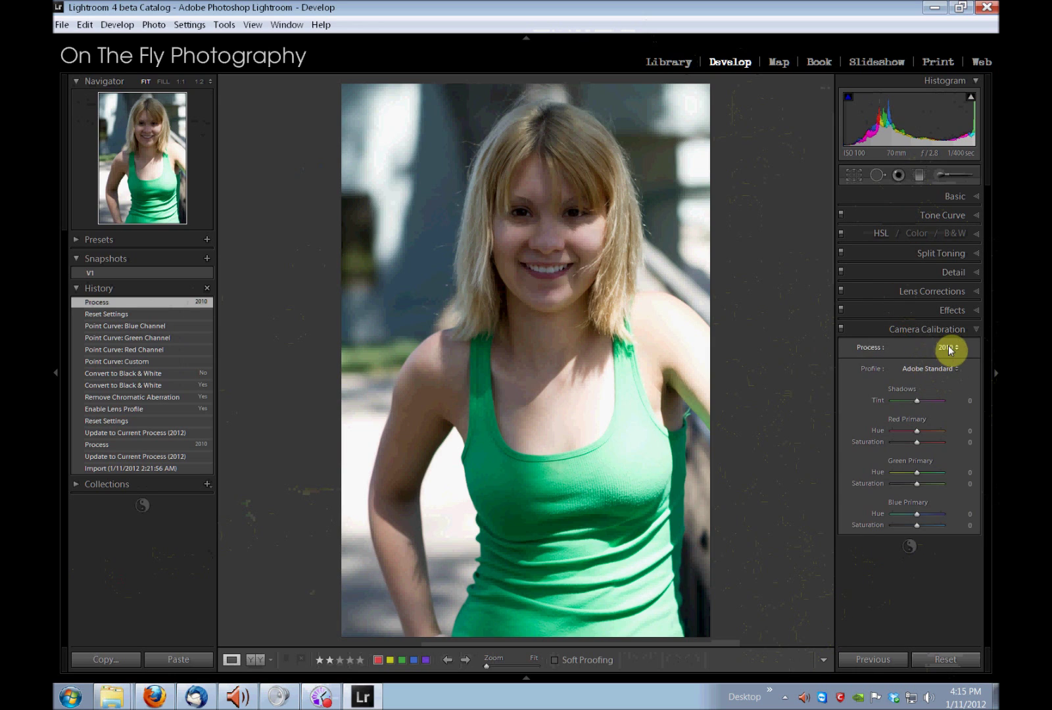
left_click(905, 196)
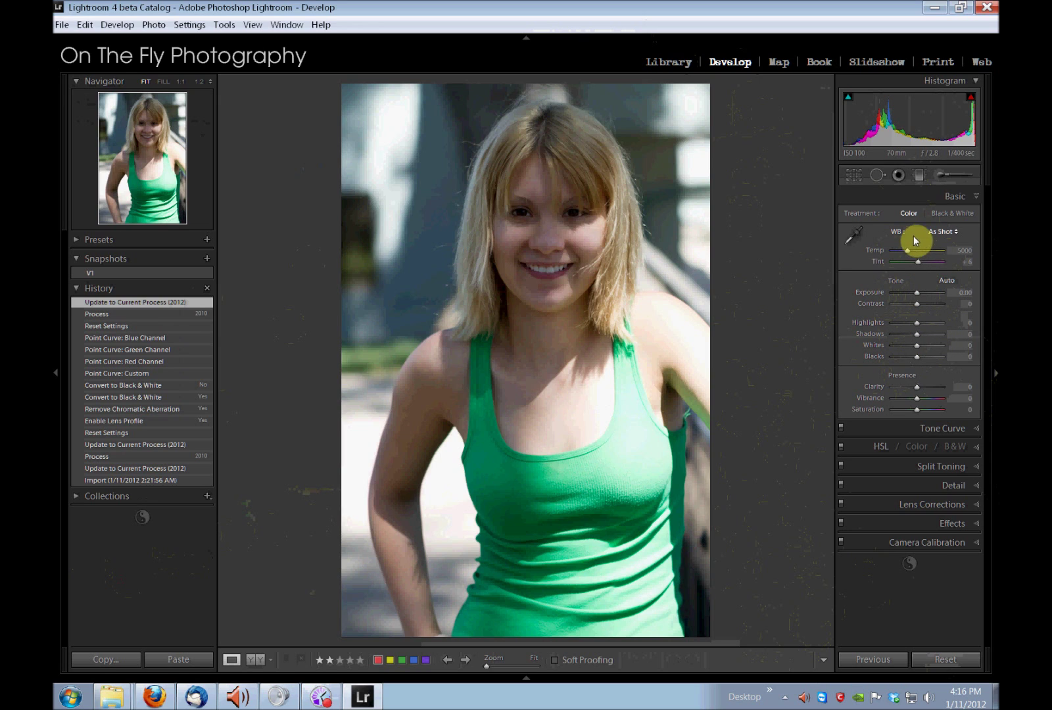
- Push Temp to 50000 and restore As Shot white balance, then test a strong magenta Tint and reset it
left_click(948, 232)
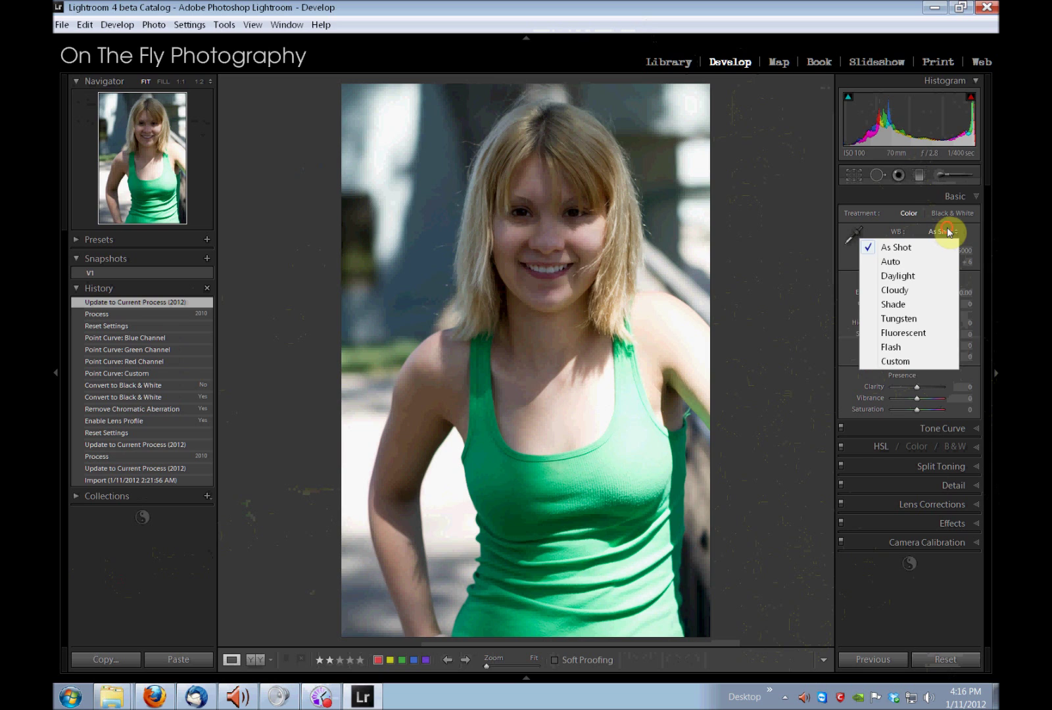
left_click(930, 247)
left_click(935, 234)
left_click(926, 247)
mouse_move(908, 249)
left_mouse_down()
mouse_move(940, 251)
mouse_move(891, 251)
left_mouse_up()
left_click(942, 231)
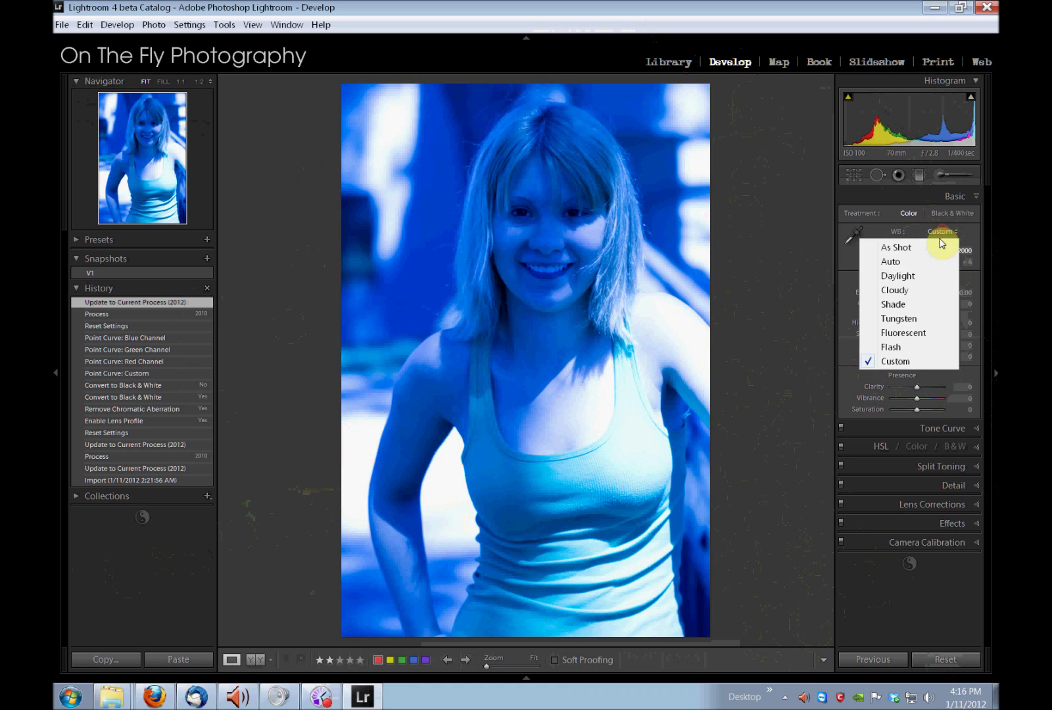
left_click(924, 248)
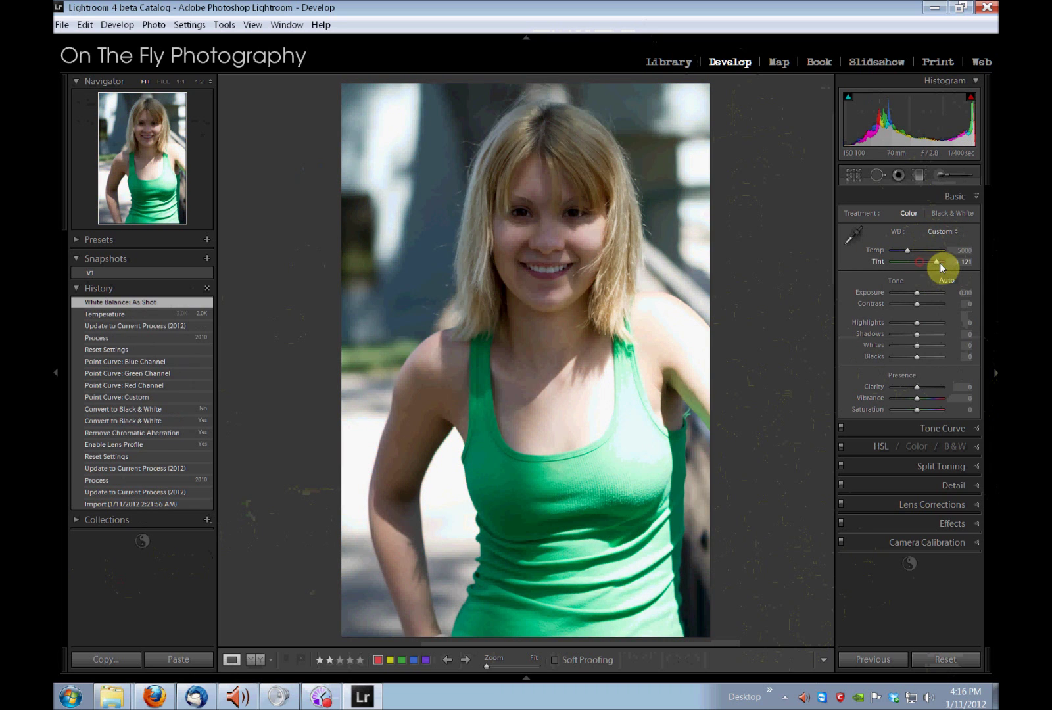
left_click_drag(939, 263, 872, 258)
double_click(872, 258)
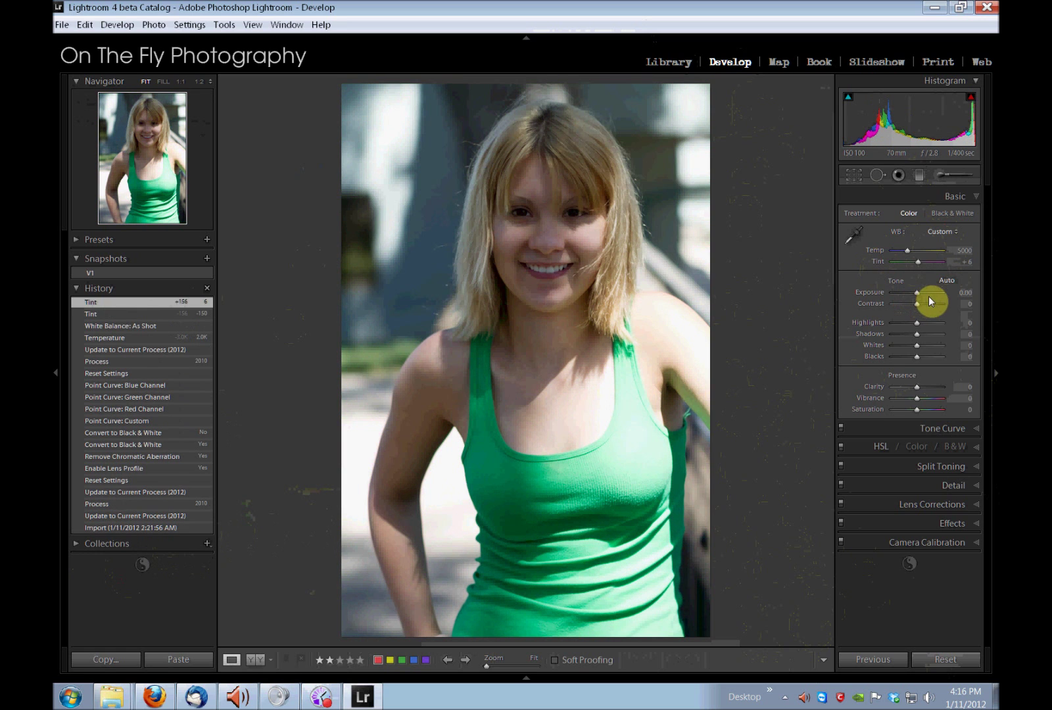
- Test Exposure +5.00 and Clarity -100, resetting Exposure, Contrast, Clarity and Saturation to 0
left_click_drag(919, 293, 894, 304)
double_click(871, 292)
double_click(879, 301)
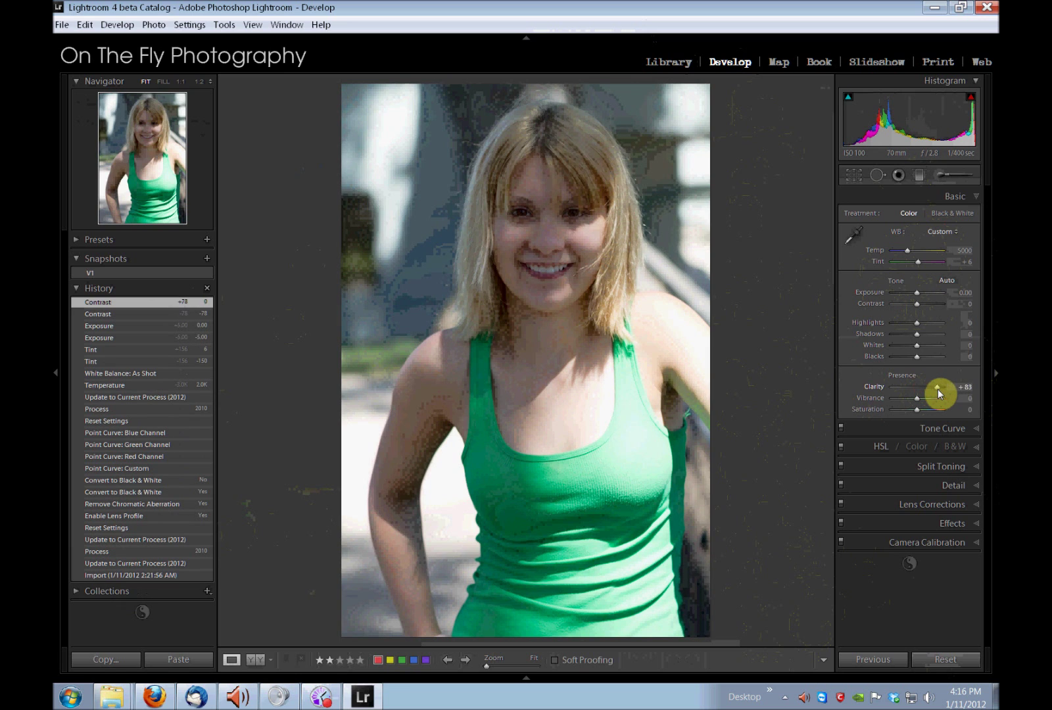
left_click_drag(944, 391, 881, 413)
double_click(882, 386)
left_click(874, 399)
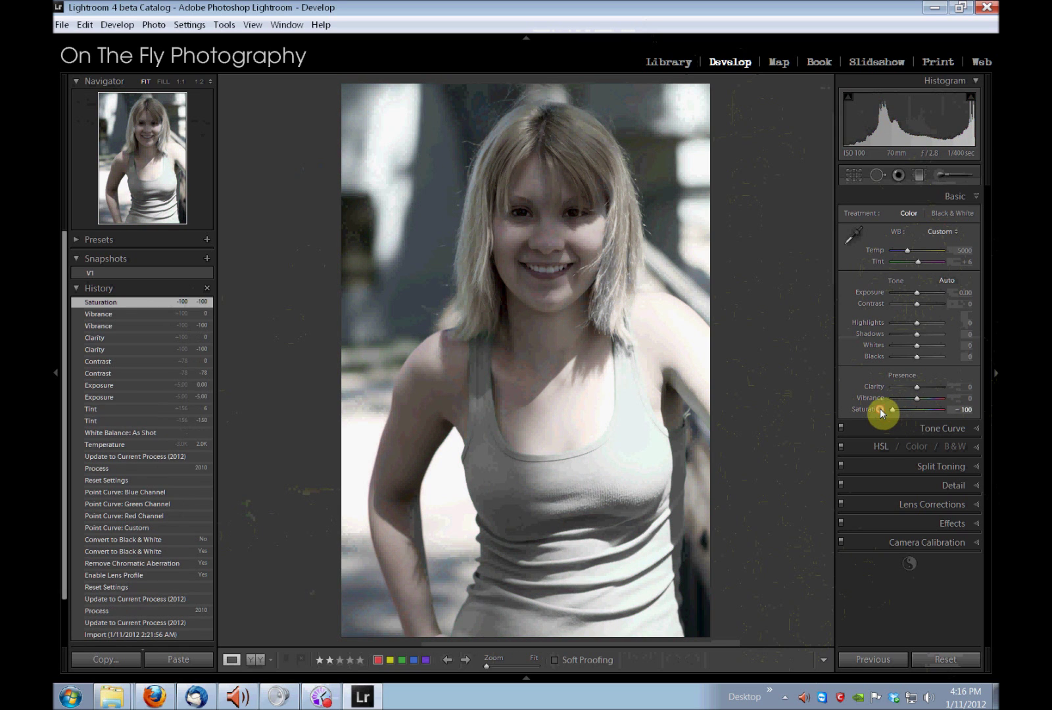
double_click(879, 409)
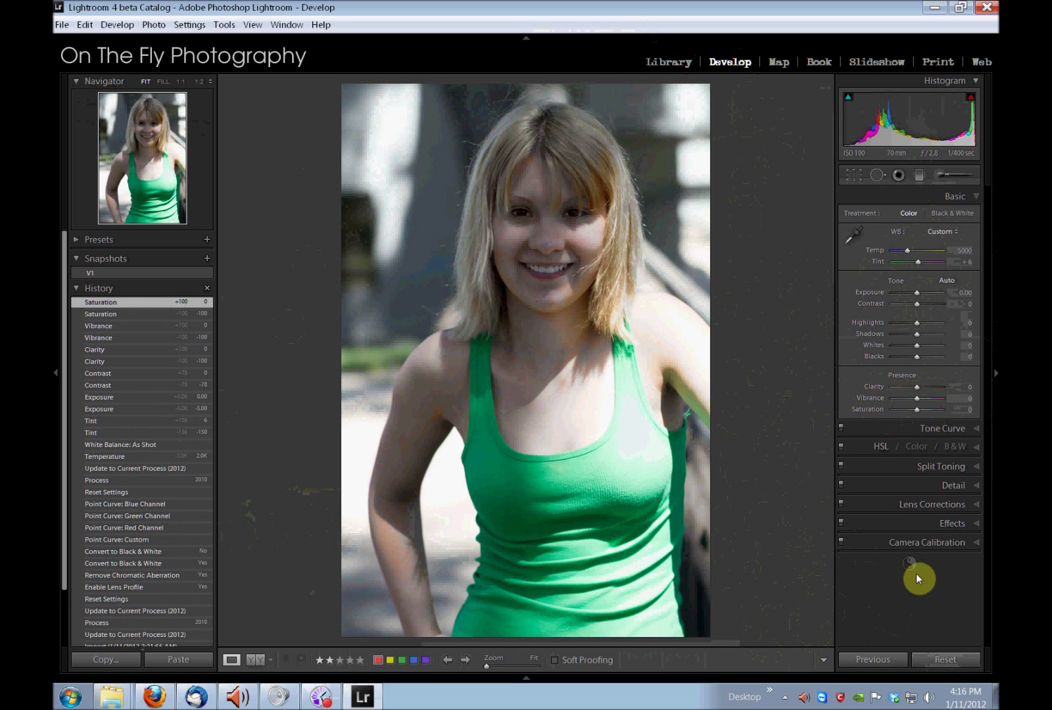
- Switch the portrait to Process 2010 and turn off Solo Mode to show Basic and Camera Calibration together
left_click(903, 547)
left_click(937, 348)
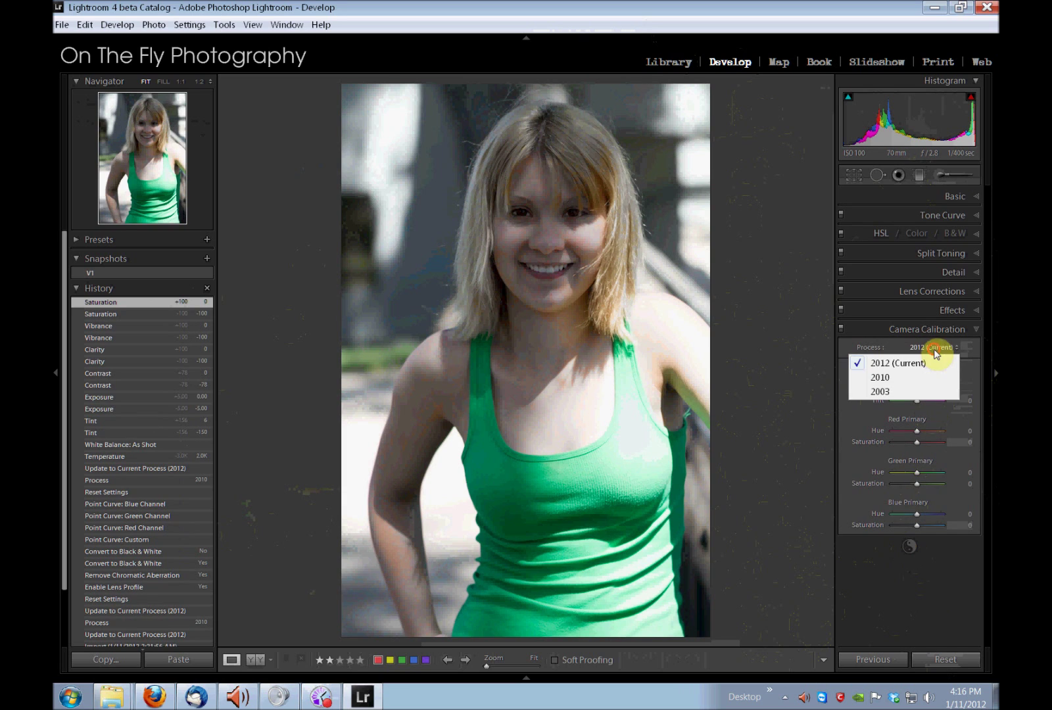
left_click(899, 379)
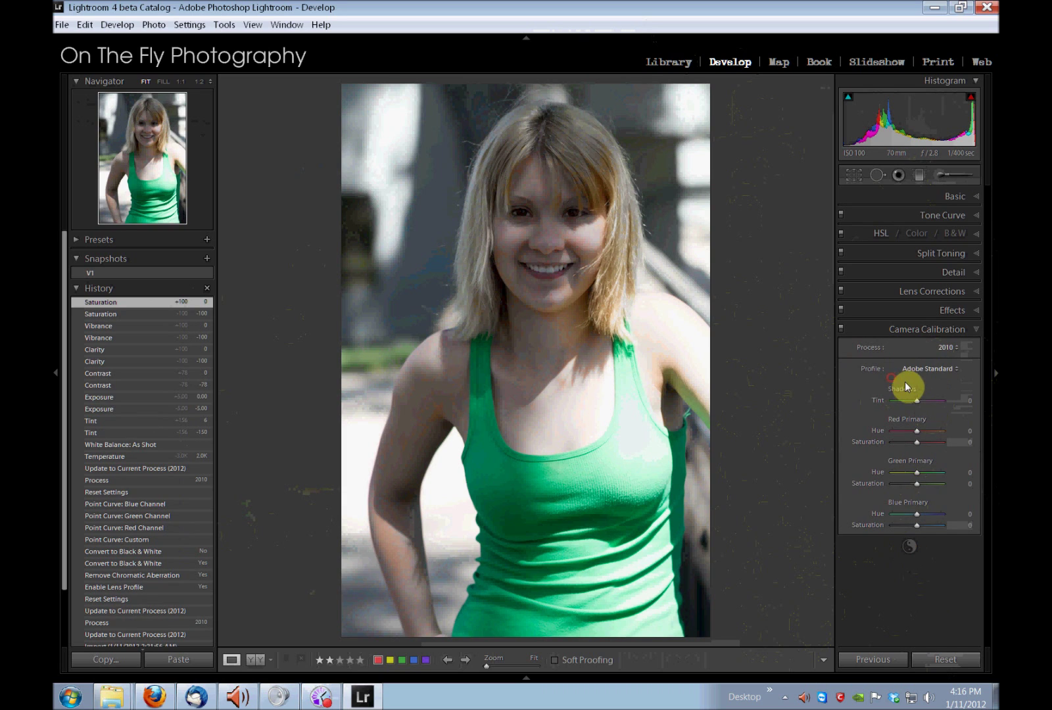
left_click(912, 200)
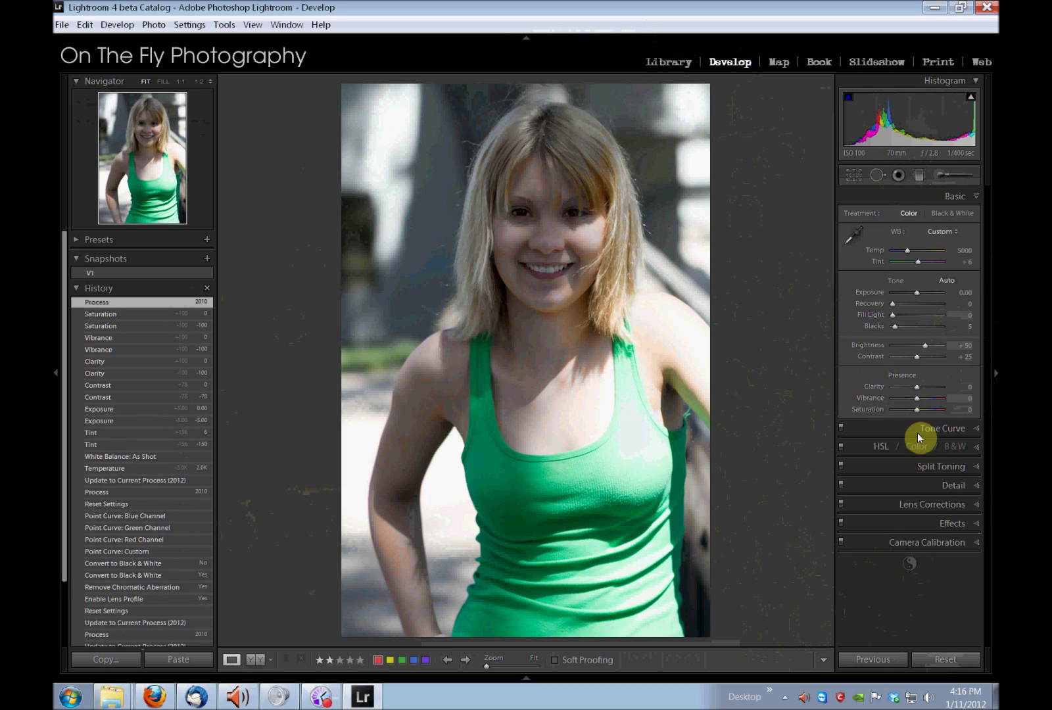
right_click(869, 543)
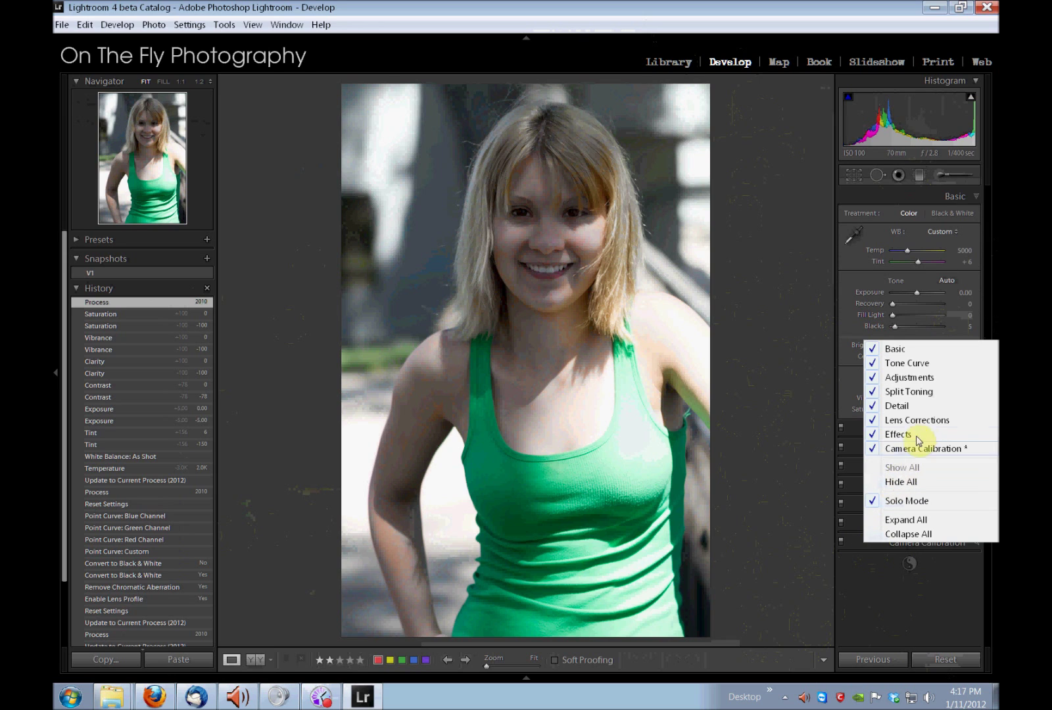
left_click(907, 501)
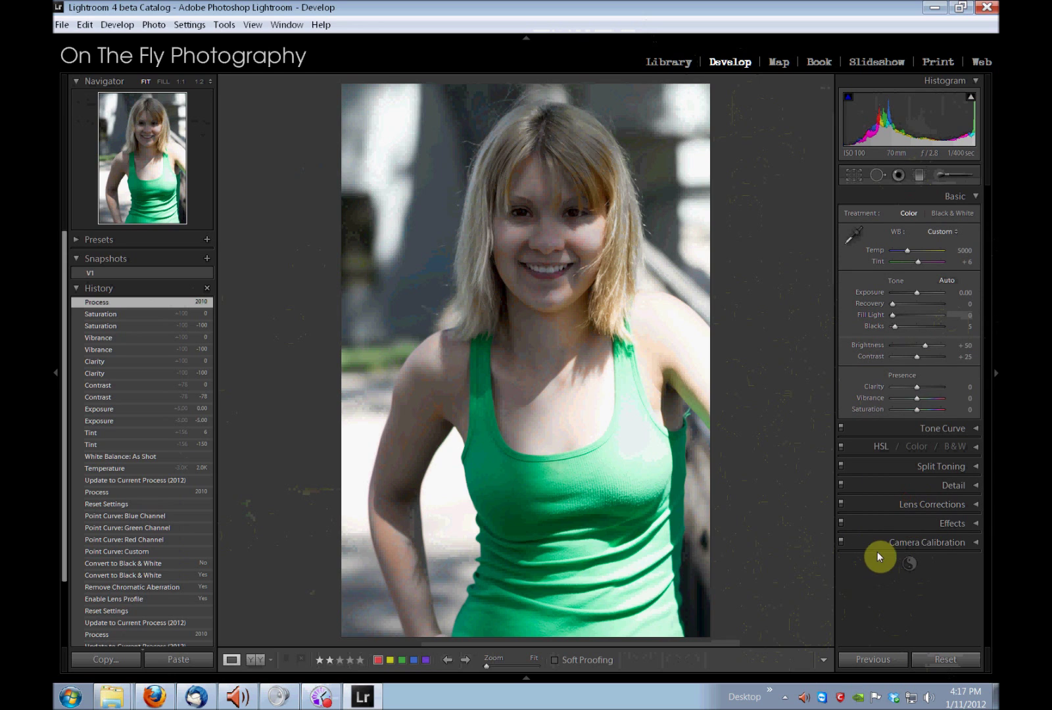
left_click(877, 545)
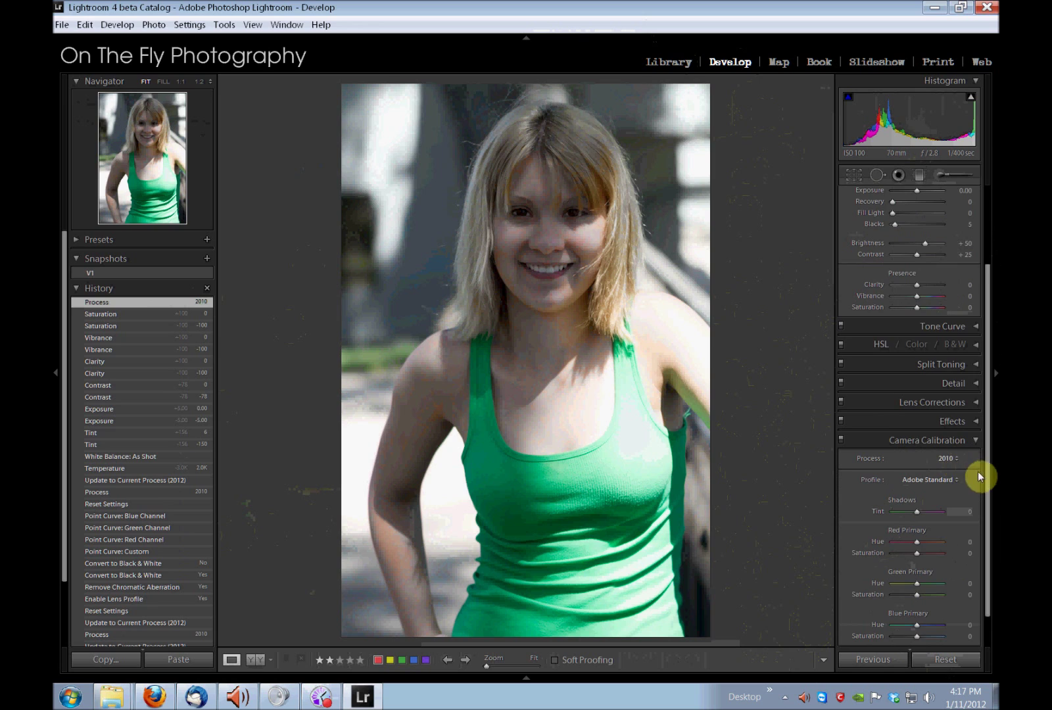
- Drag Blacks from 5 down to 0 and up to 100, then reset it to 5
scroll(960, 460, "up", 3)
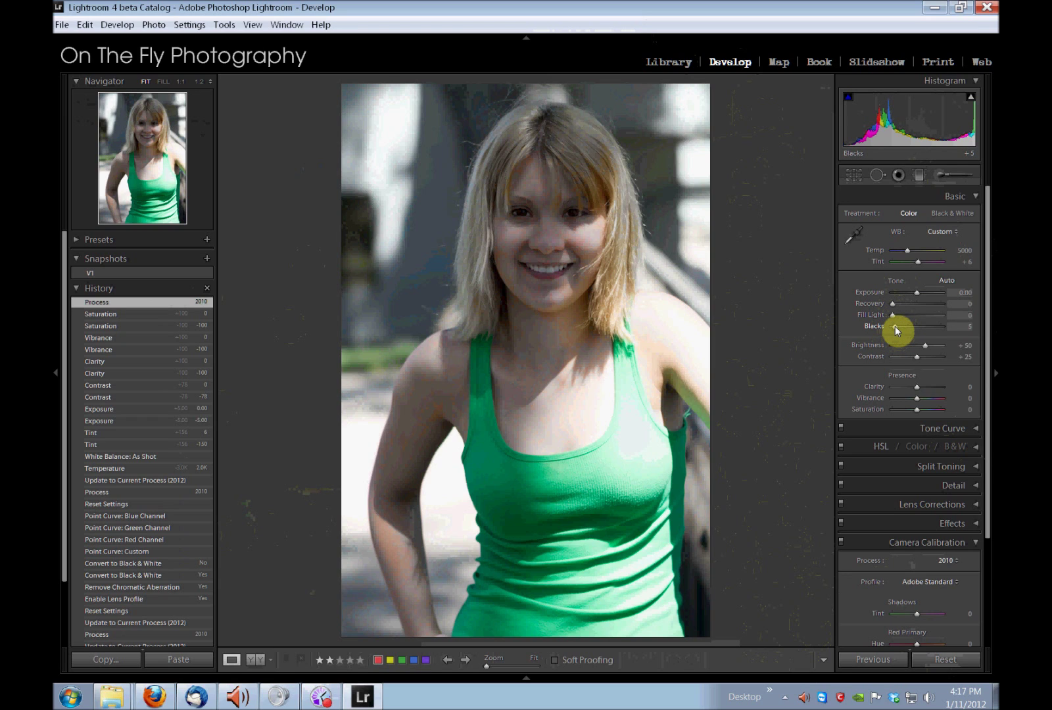
left_click_drag(894, 327, 885, 329)
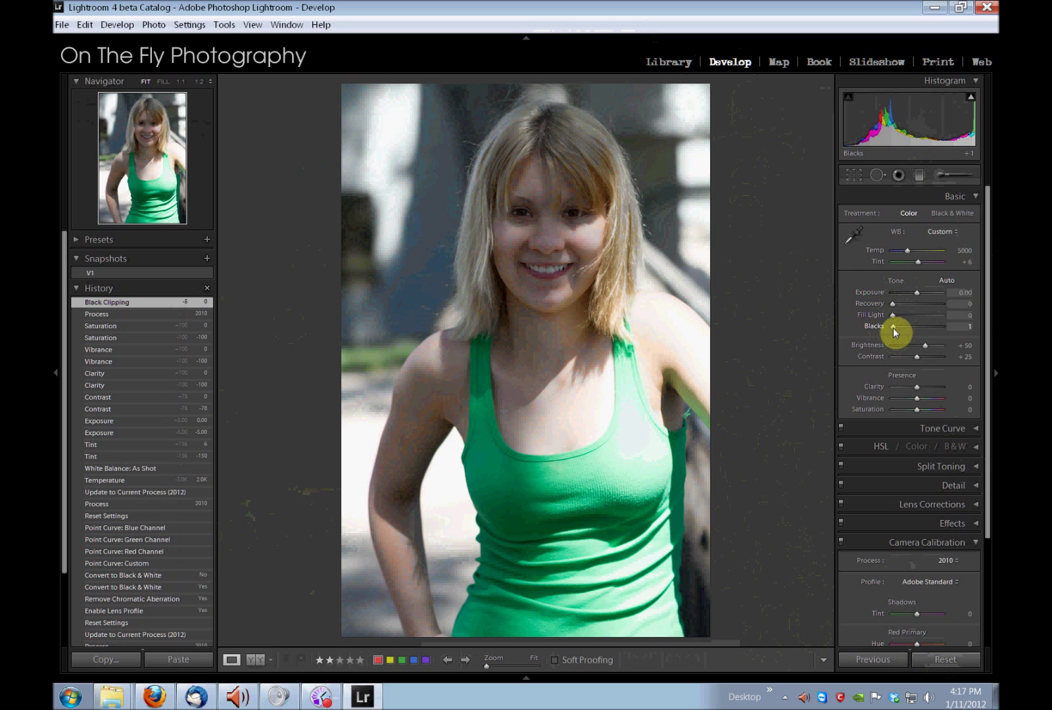
left_click_drag(895, 327, 954, 328)
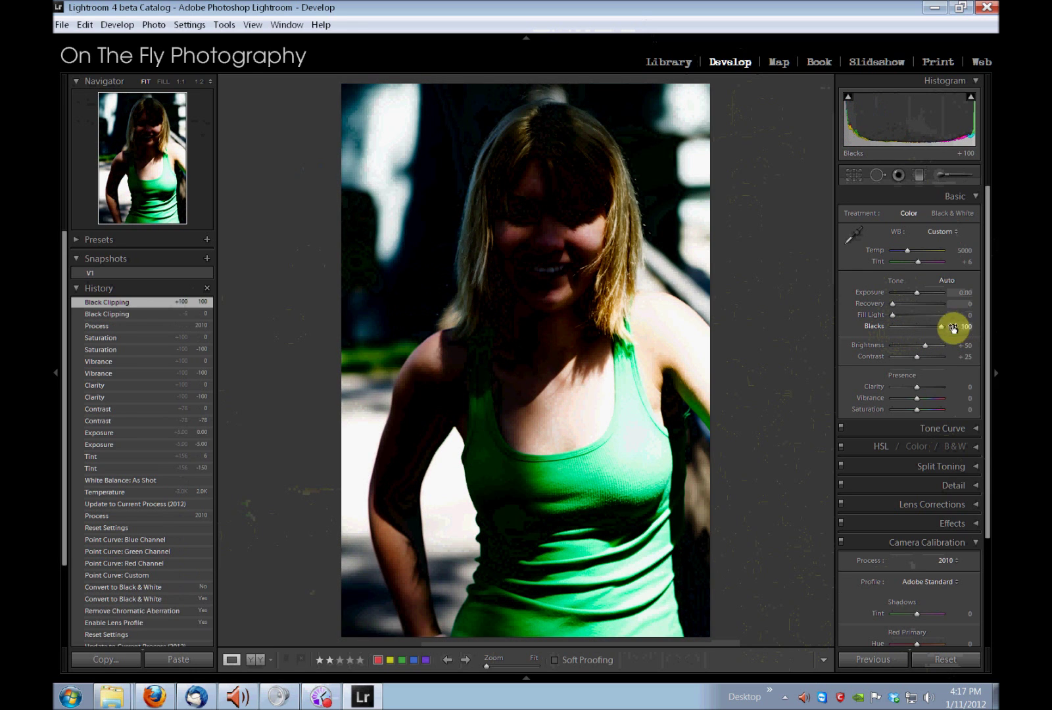
double_click(874, 330)
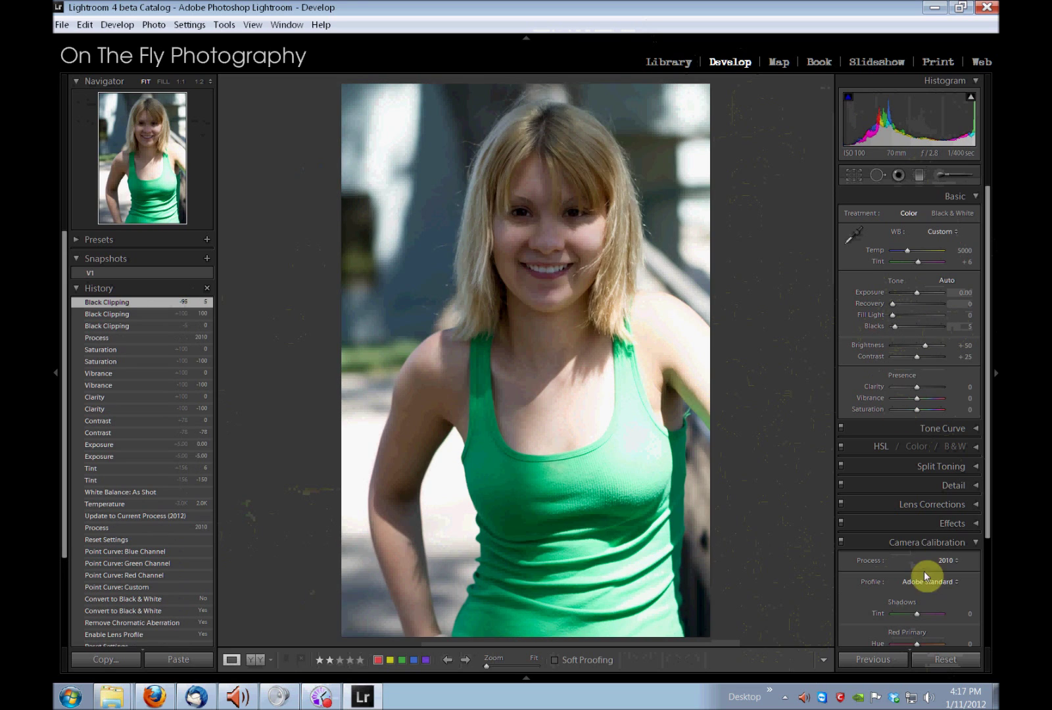
- Toggle the process between 2012 and 2010 to compare, ending on Process 2012
left_click(941, 561)
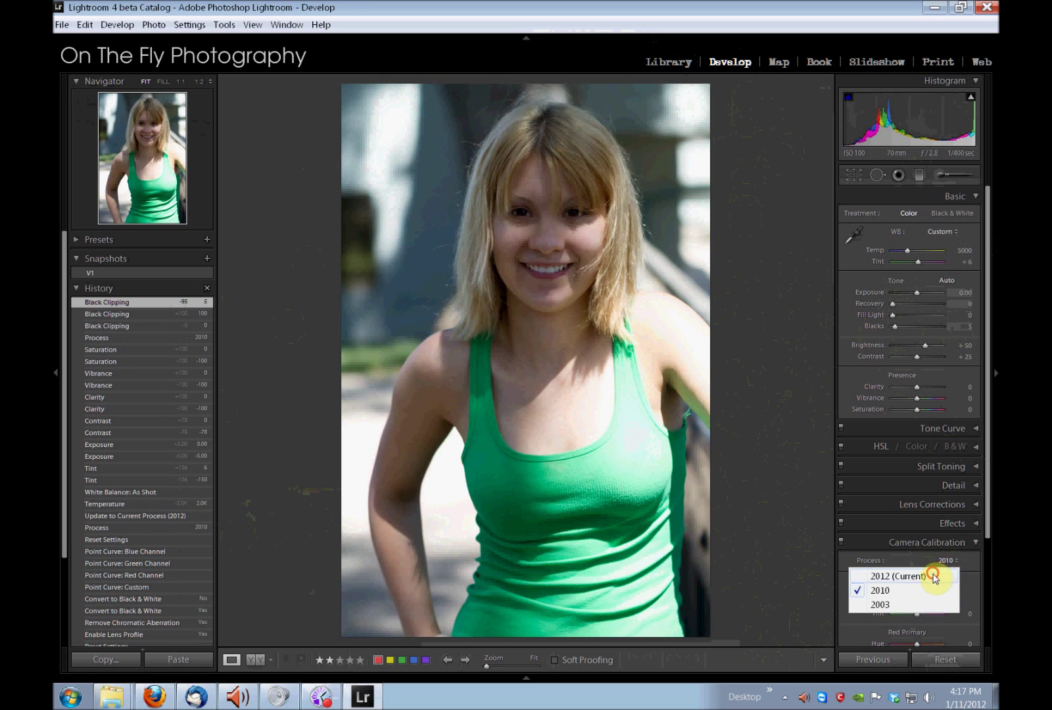
left_click(938, 577)
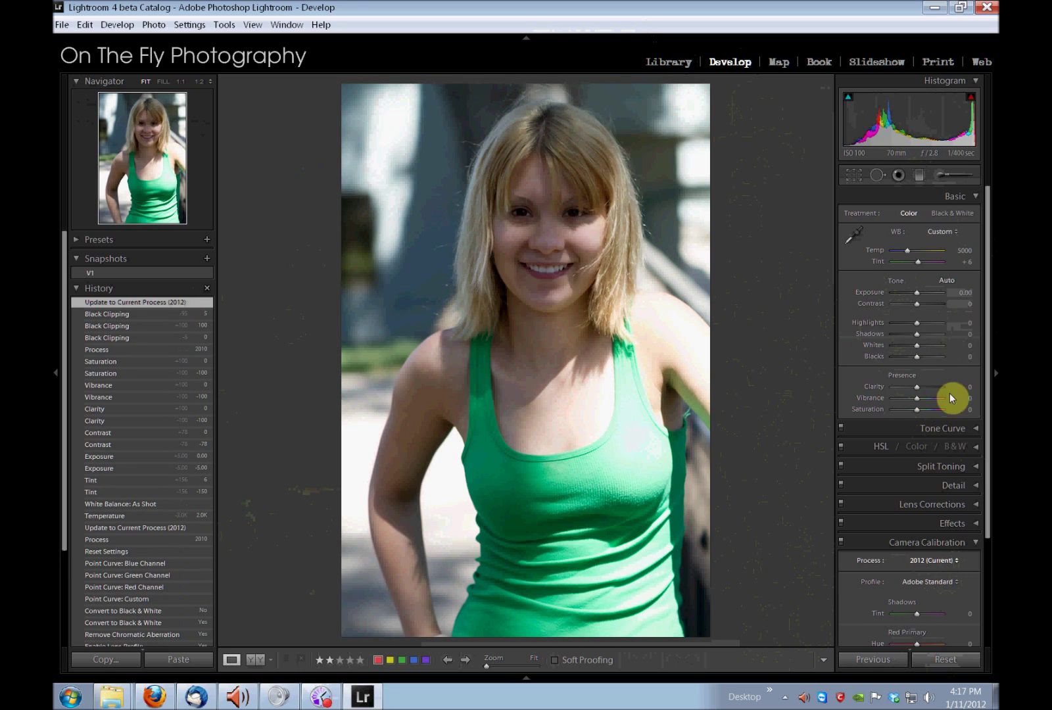
left_click(920, 560)
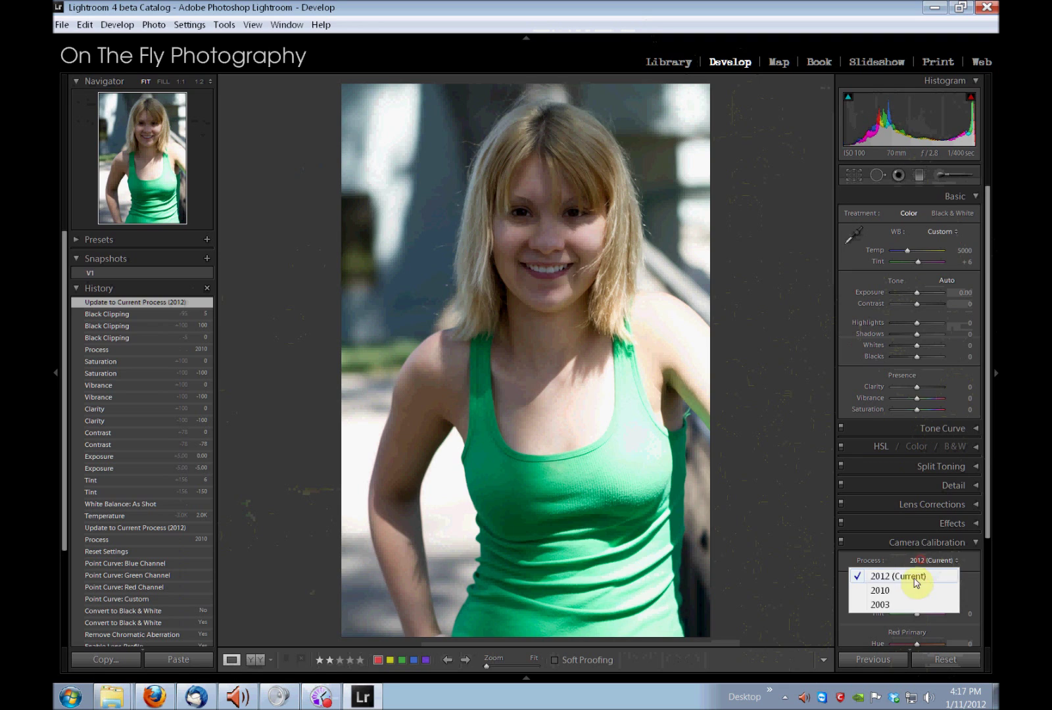
left_click(914, 577)
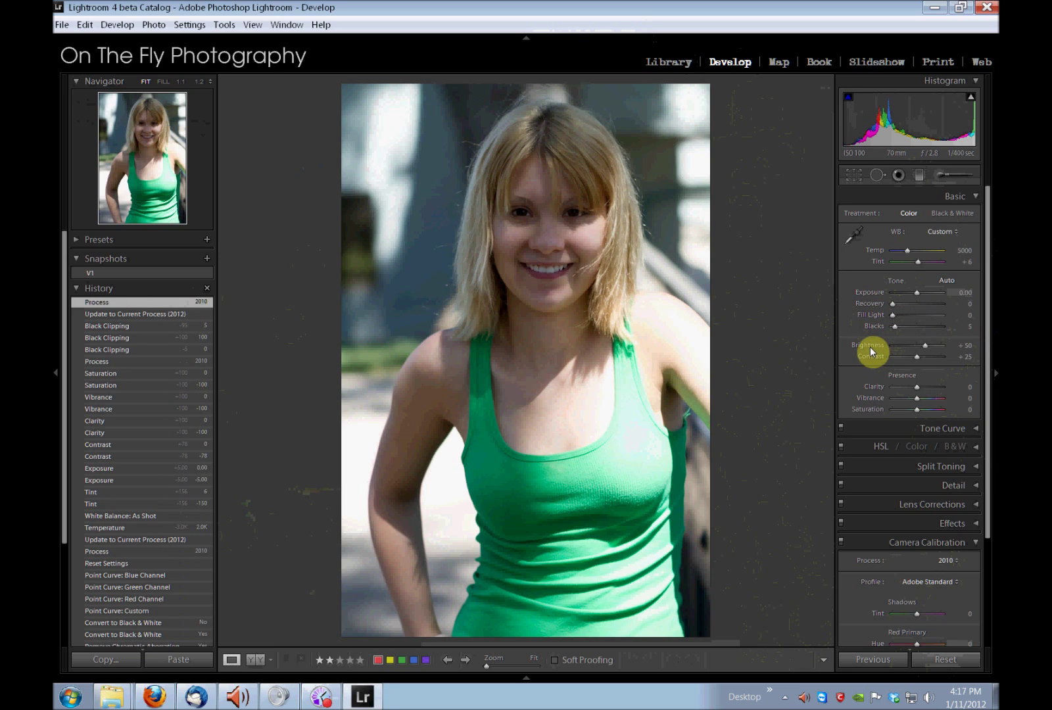
left_click(951, 563)
left_click(908, 576)
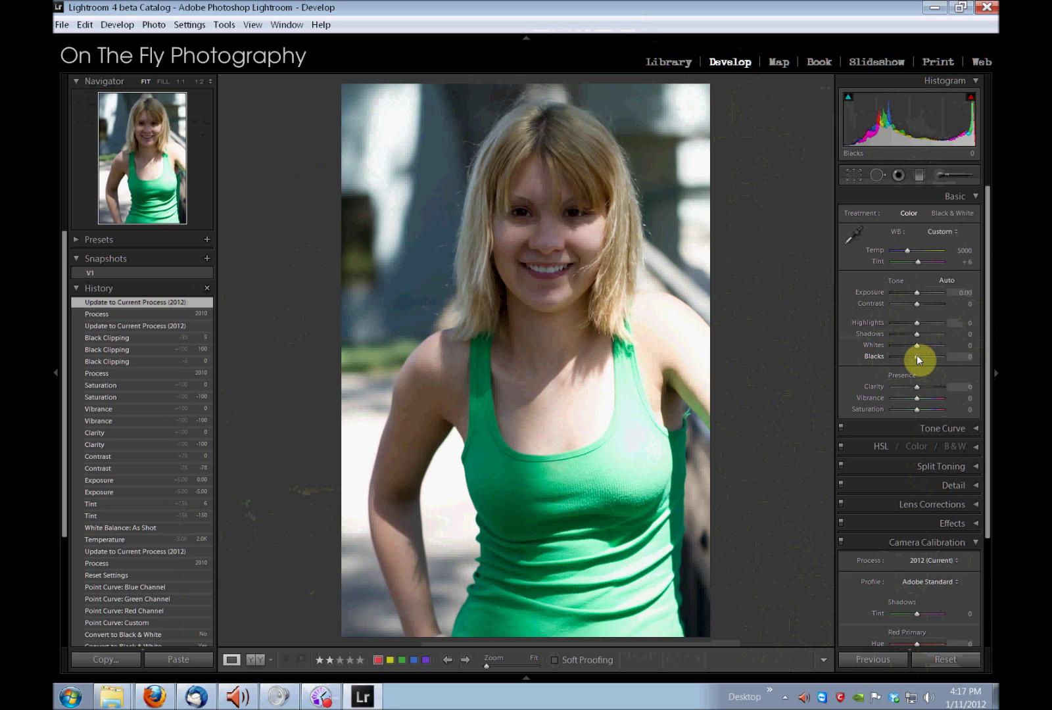
- Test Blacks at +100 and -100 and swing Whites through its range, resetting both to 0
left_click_drag(917, 355, 946, 355)
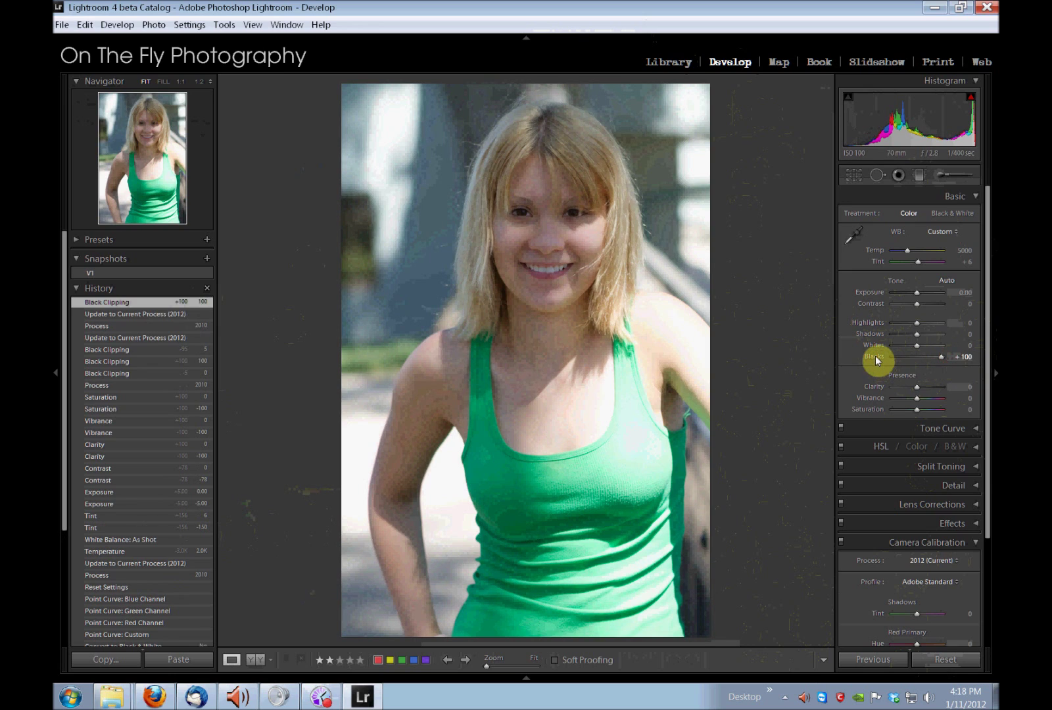
left_click_drag(942, 356, 900, 377)
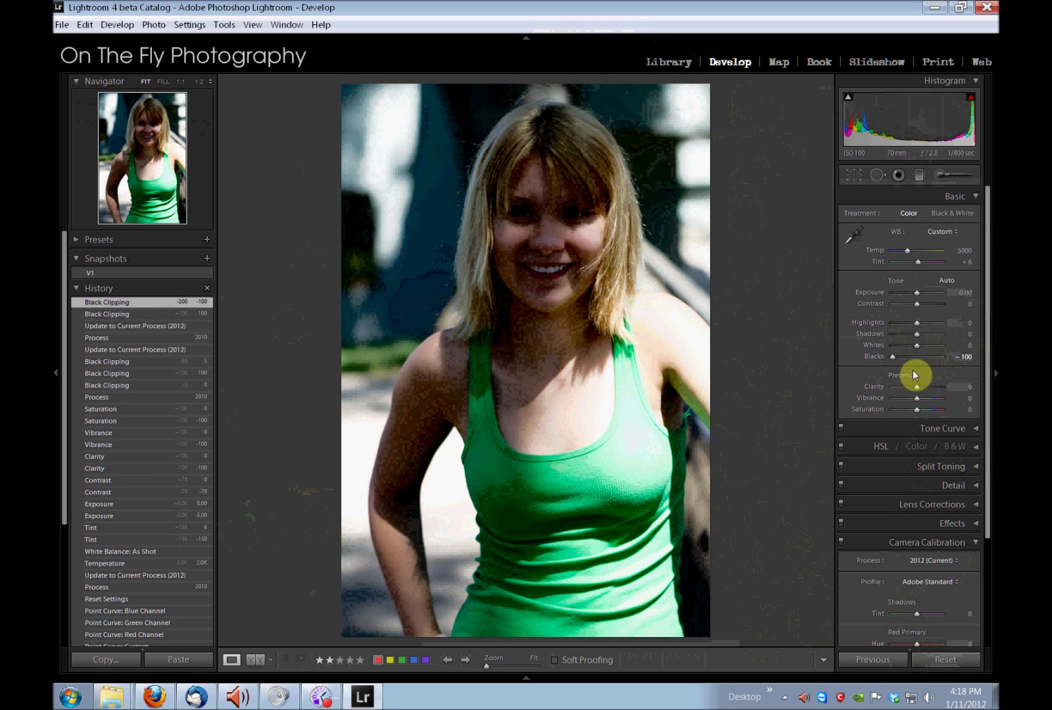
double_click(876, 356)
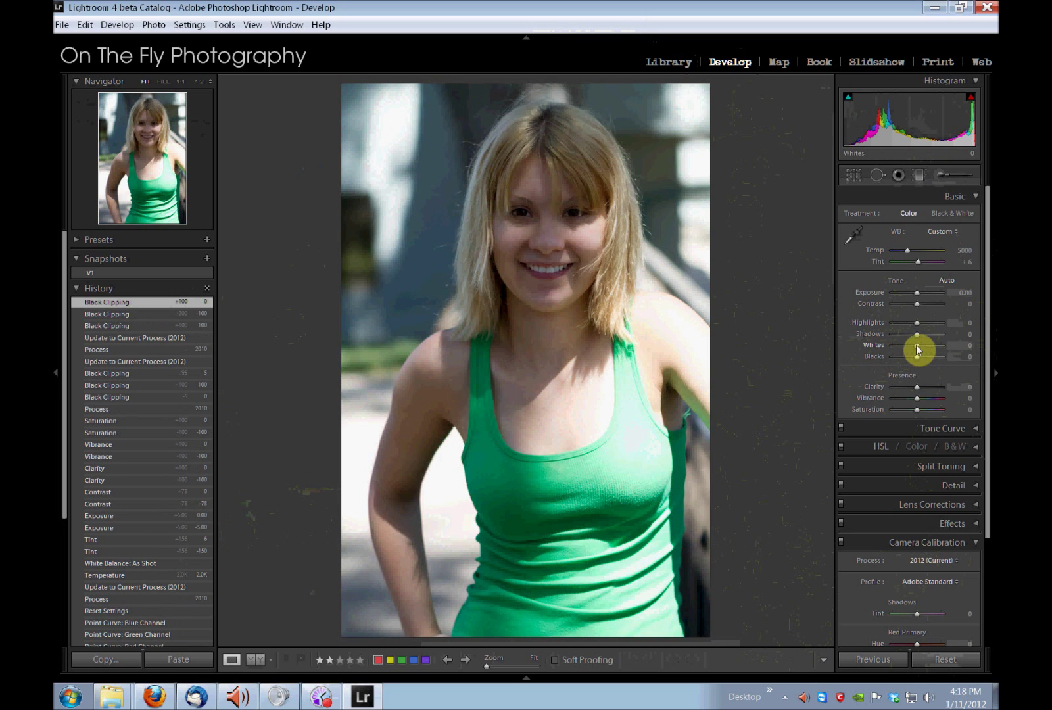
left_click_drag(925, 345, 889, 349)
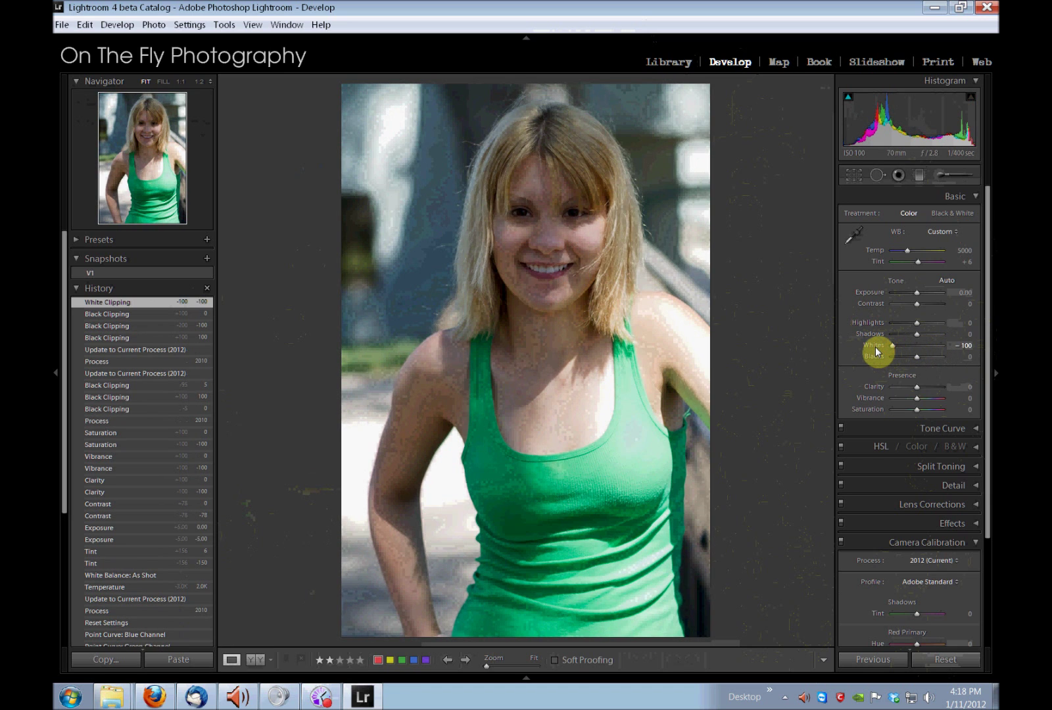
double_click(874, 345)
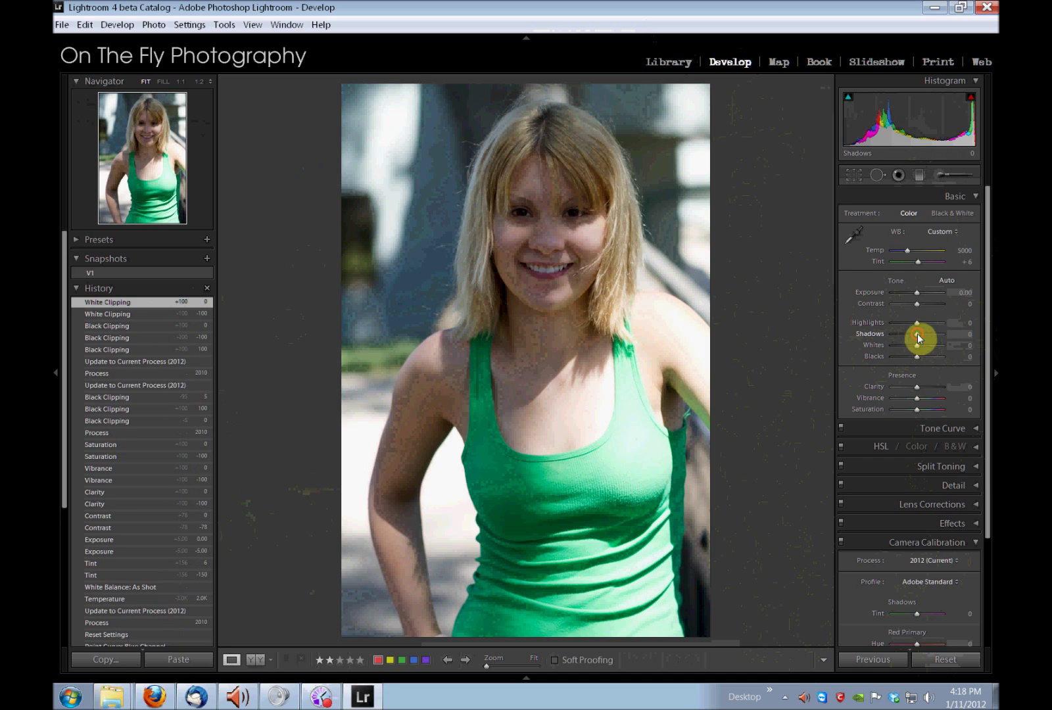
- Test Shadows and Highlights at +100 and -100, resetting each to 0
left_click_drag(929, 338, 941, 337)
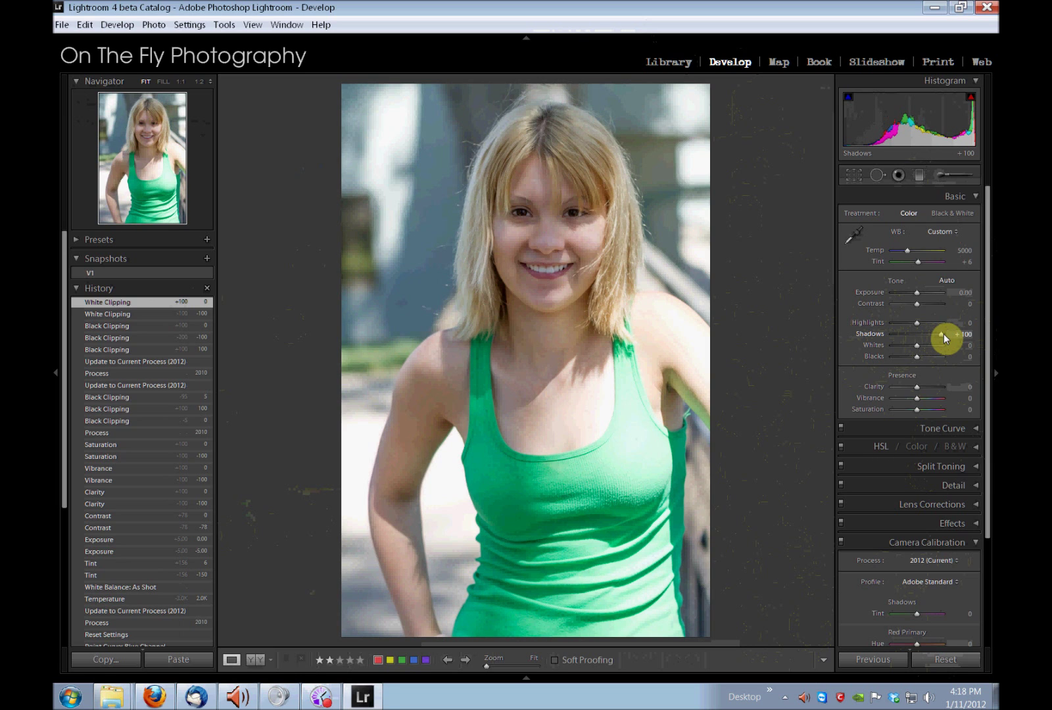
left_click_drag(944, 334, 889, 335)
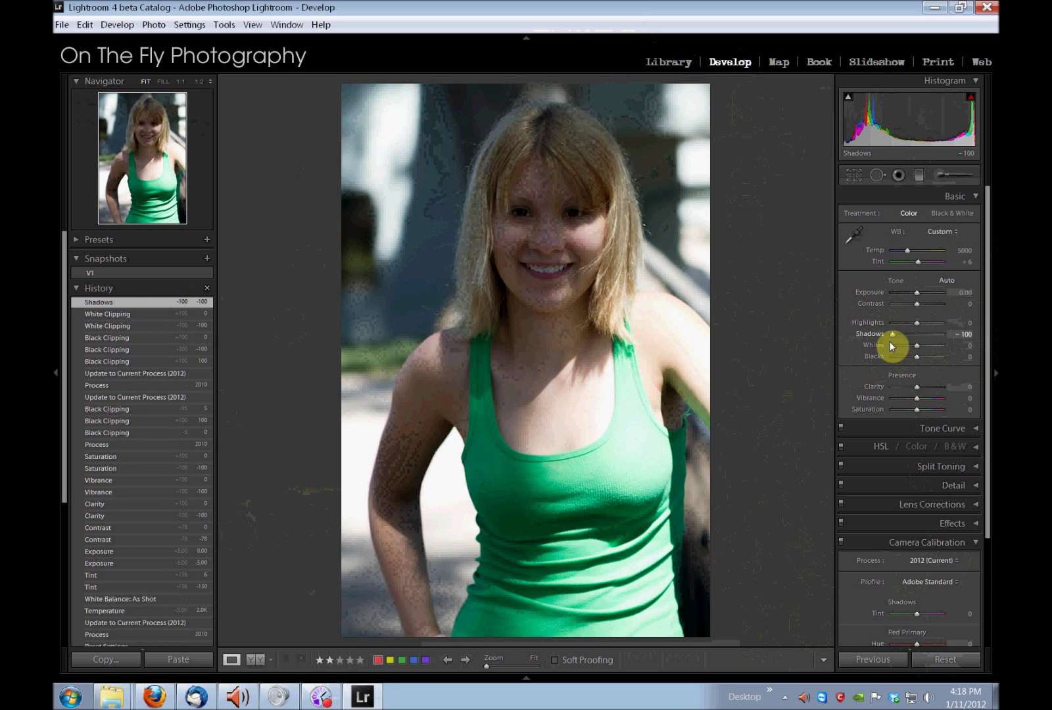
double_click(876, 334)
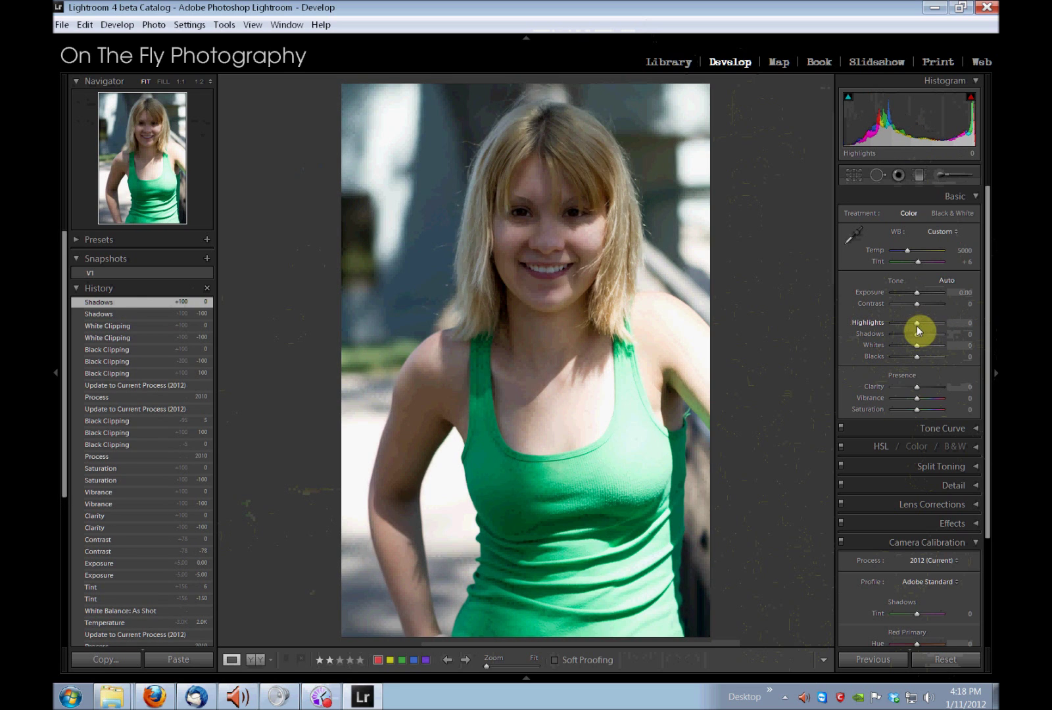
left_click_drag(926, 322, 861, 371)
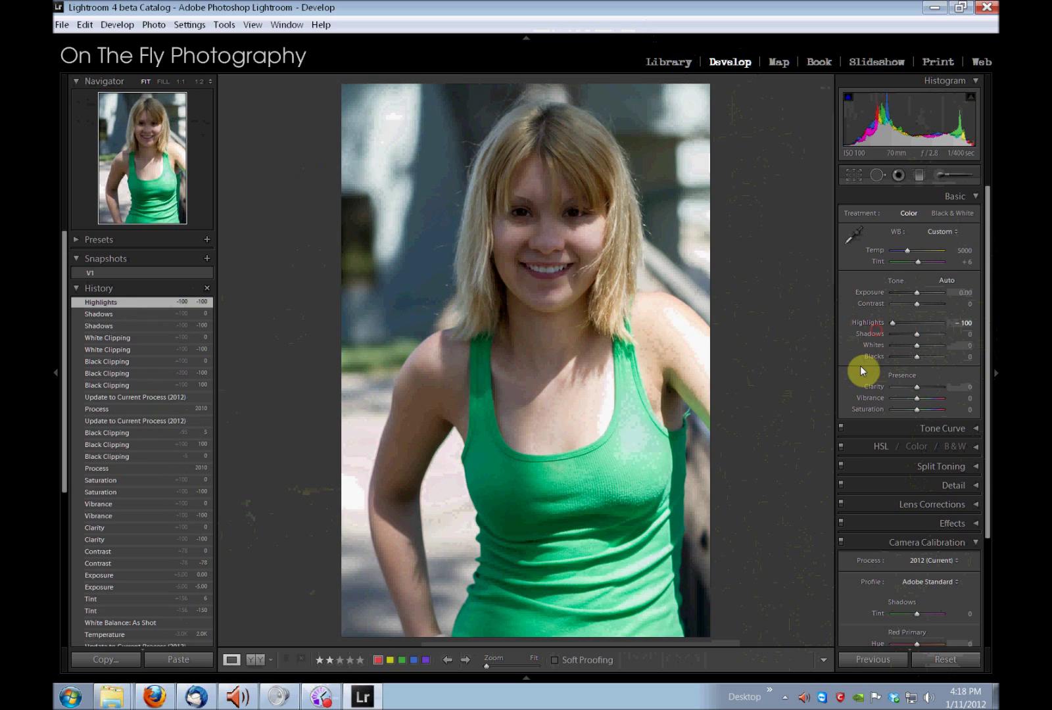
double_click(872, 323)
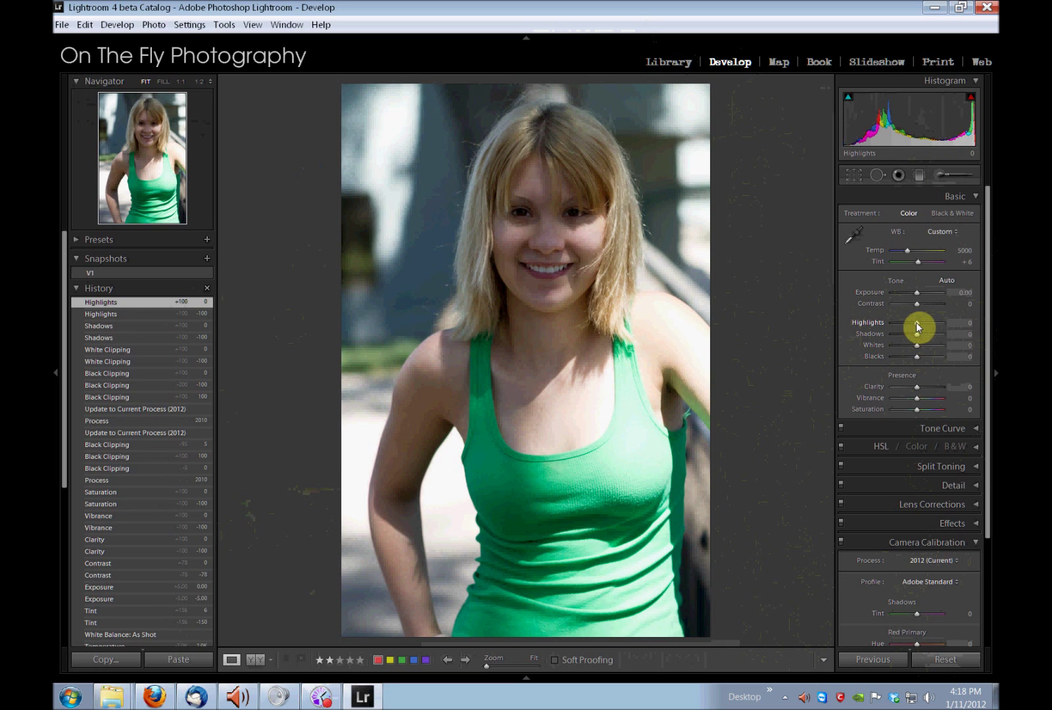
left_click_drag(915, 323, 893, 334)
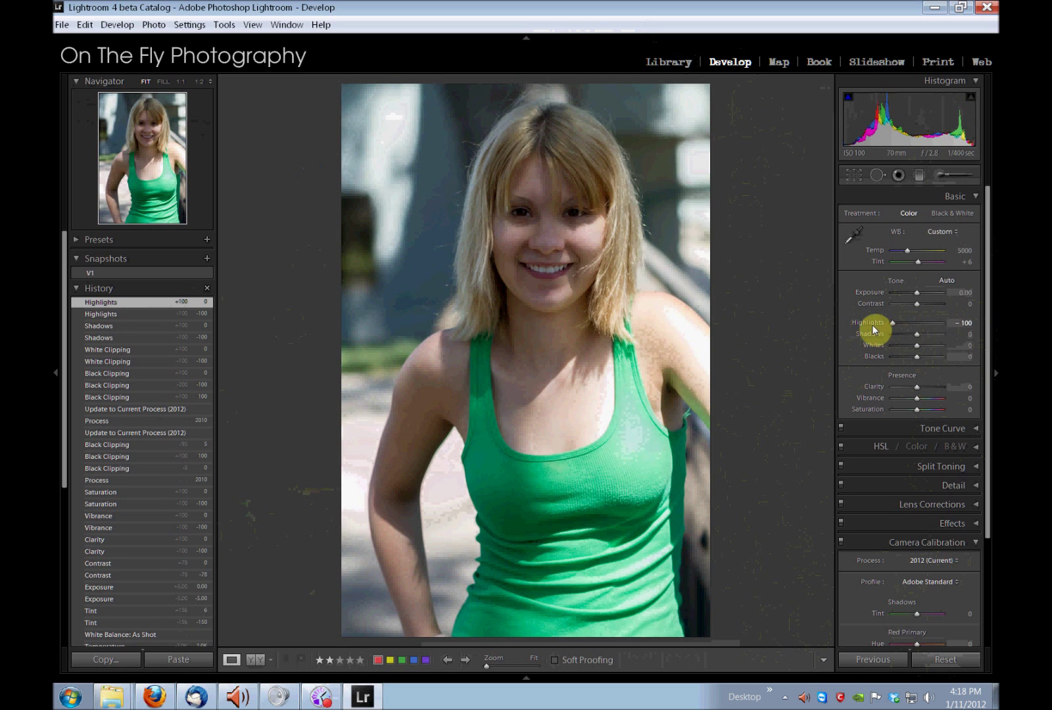
double_click(873, 324)
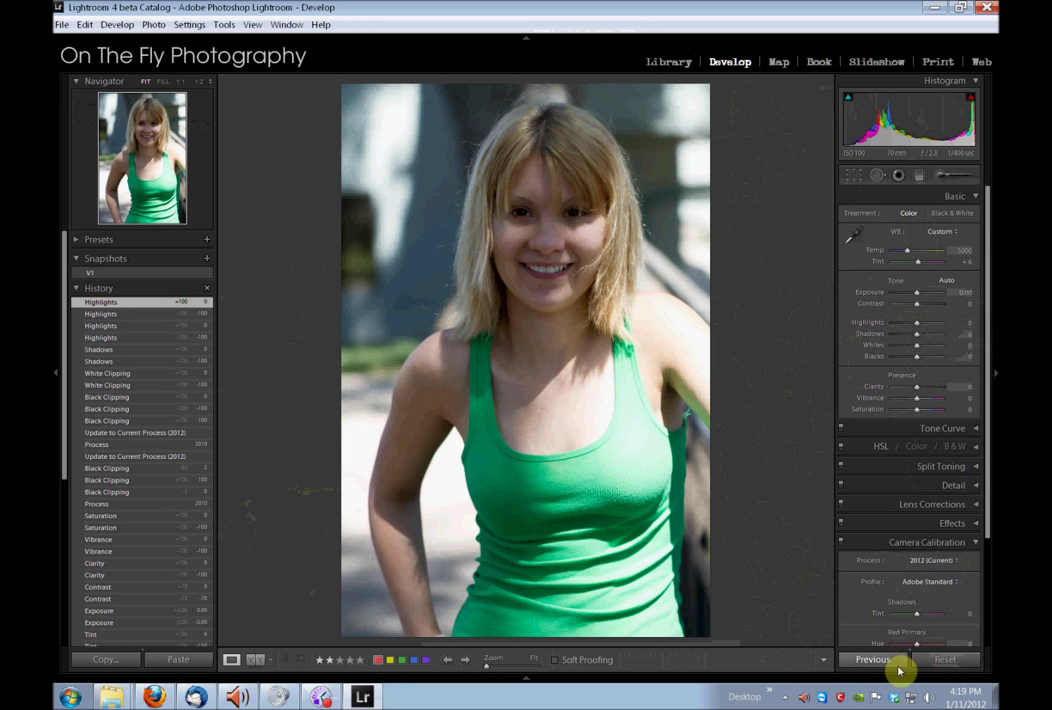
- Set Process to 2010, step through Crop, Spot Removal and Red Eye to Graduated Filter, and collapse Basic
left_click(923, 564)
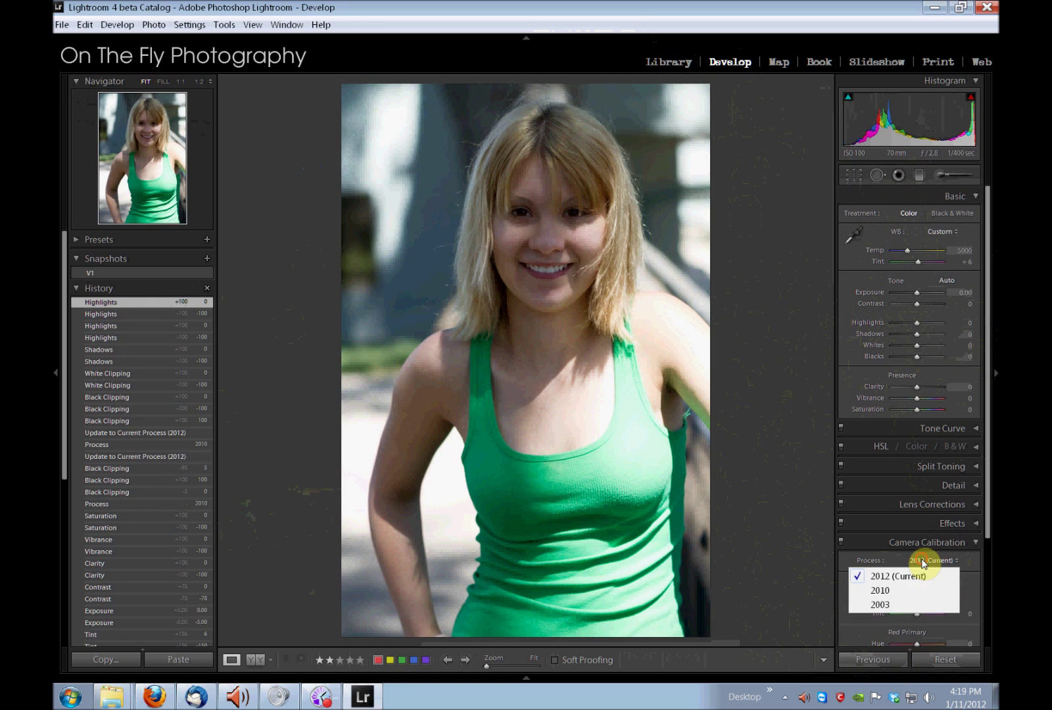
left_click(900, 590)
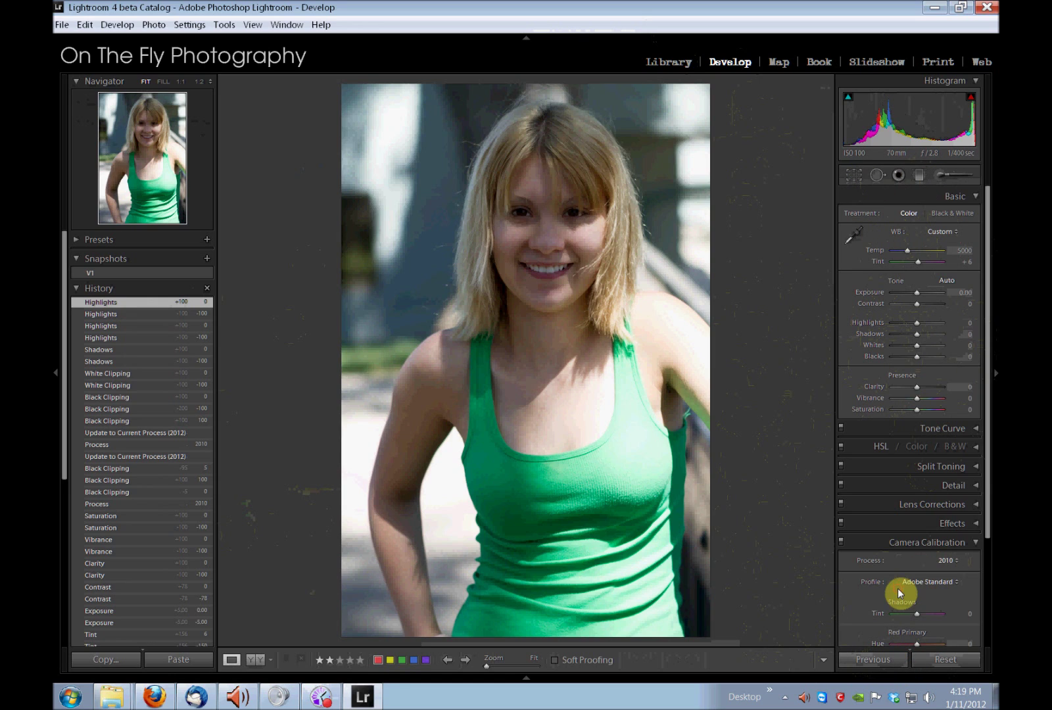
left_click(855, 178)
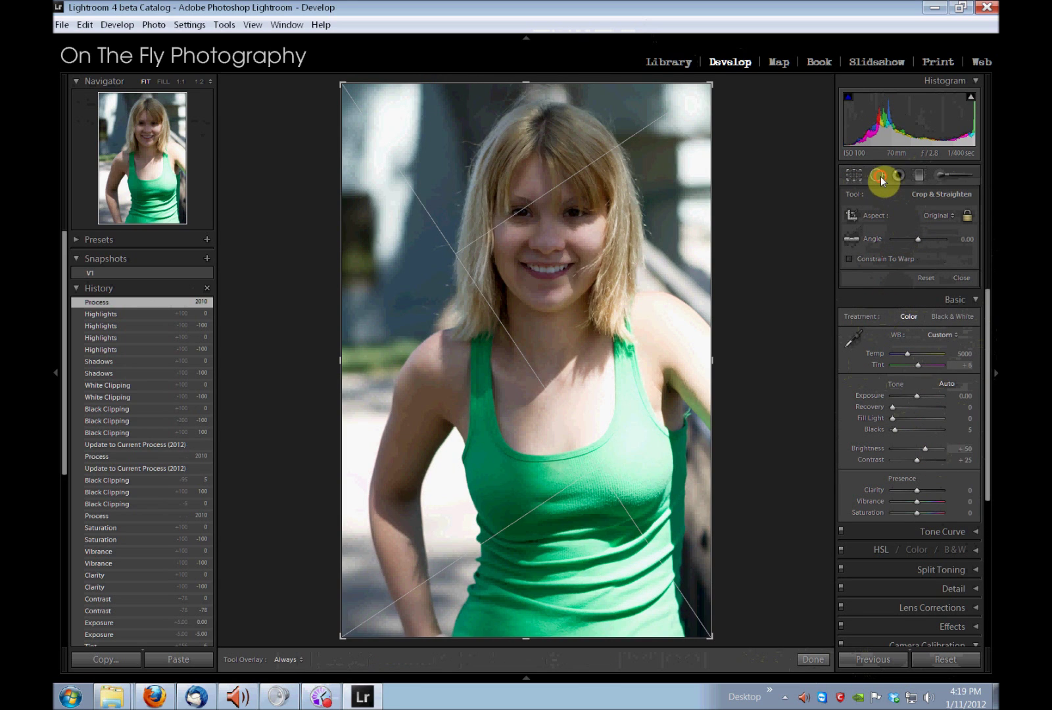
left_click(879, 176)
left_click(899, 174)
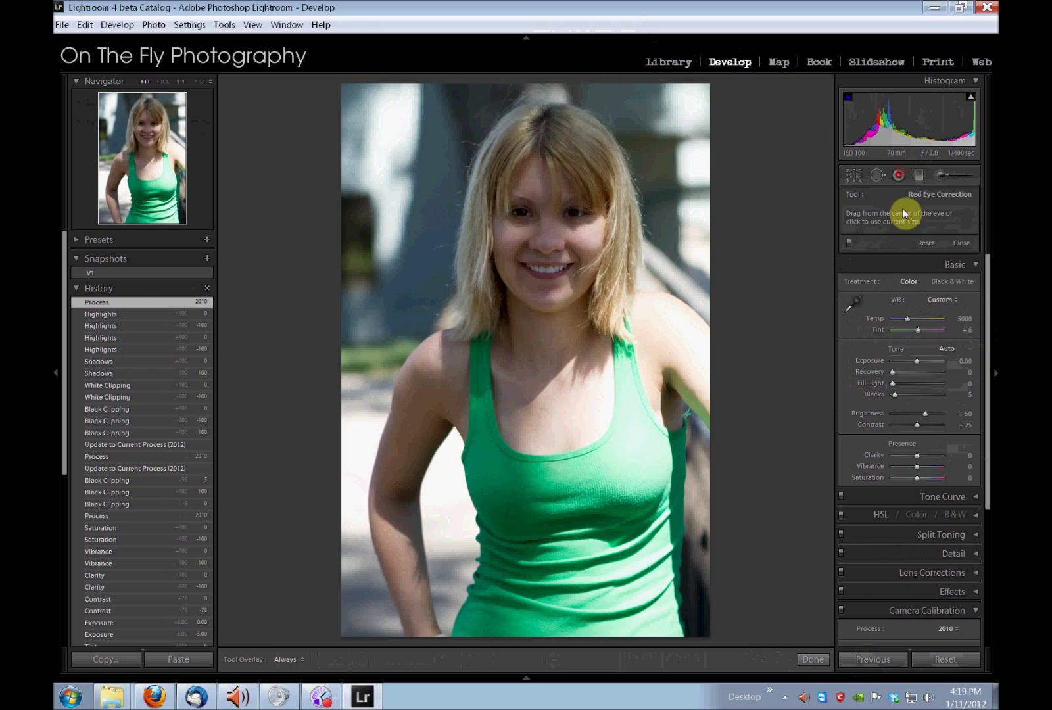
left_click(920, 175)
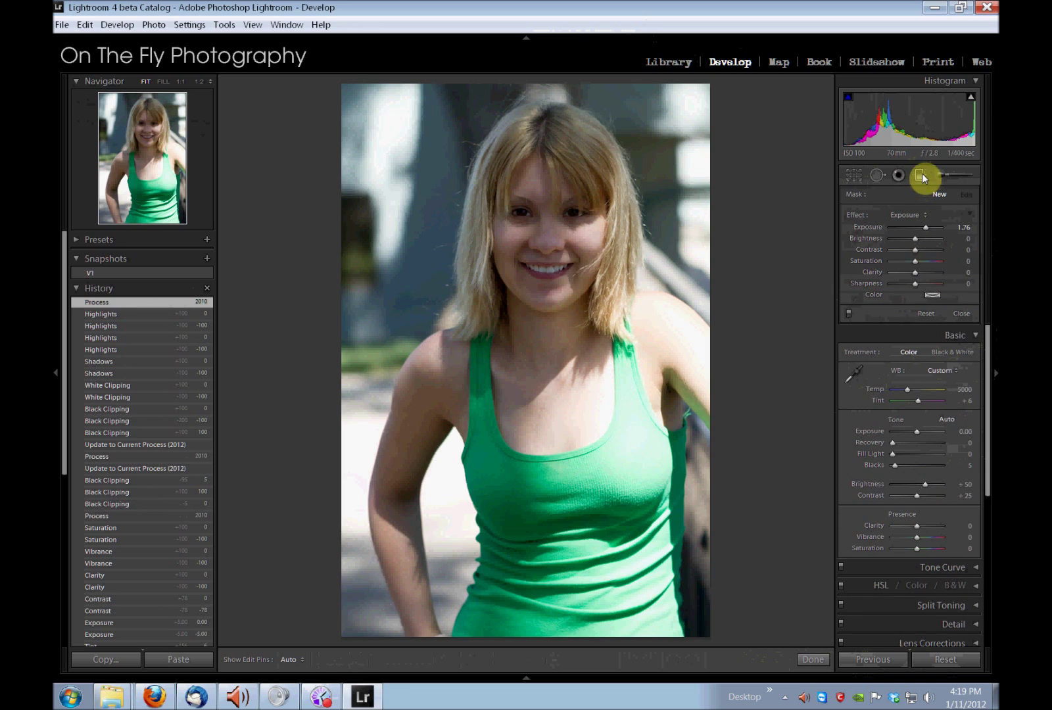
left_click(929, 336)
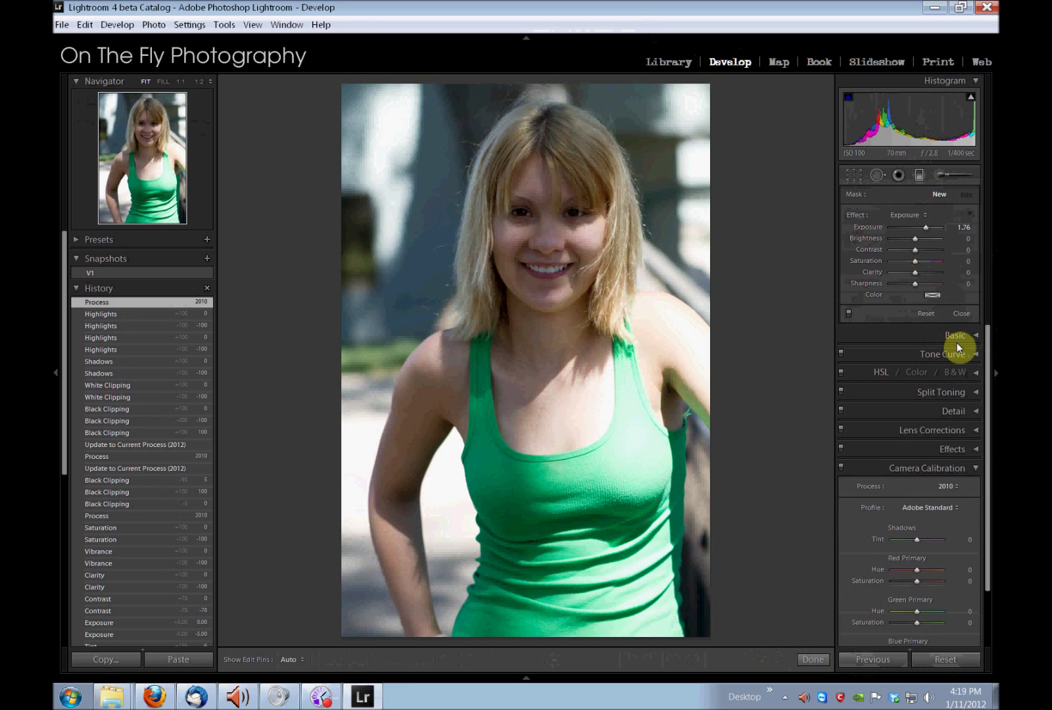
- With the Adjustment Brush selected, update Process to 2012 (Current), then return to the Graduated Filter
left_click(952, 178)
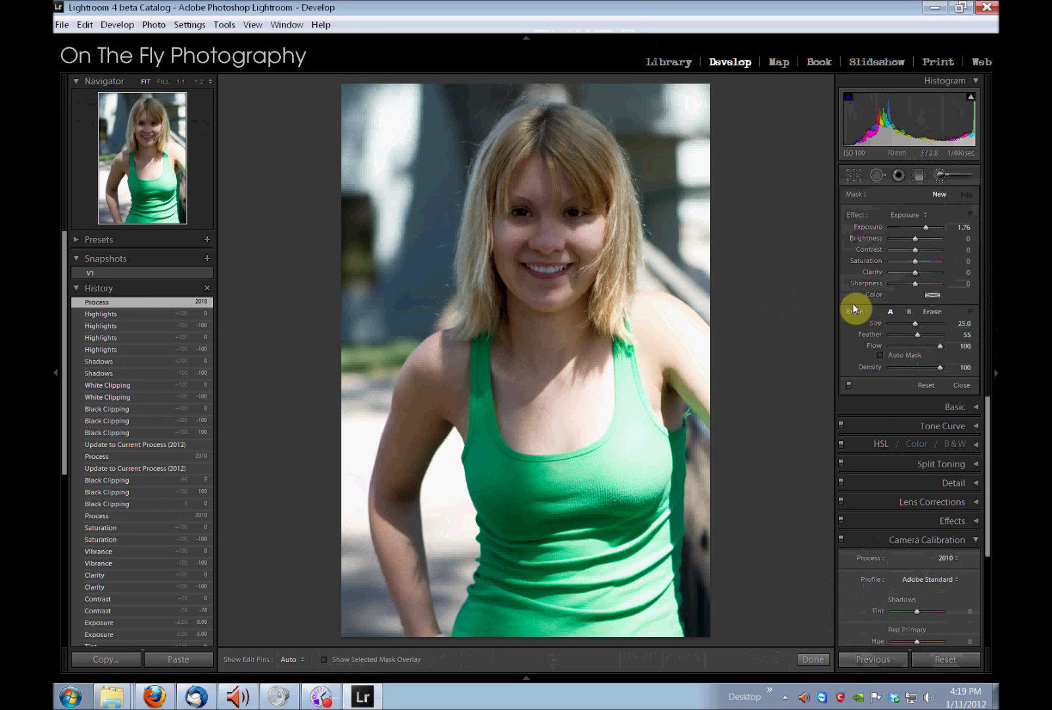
left_click(945, 558)
left_click(912, 570)
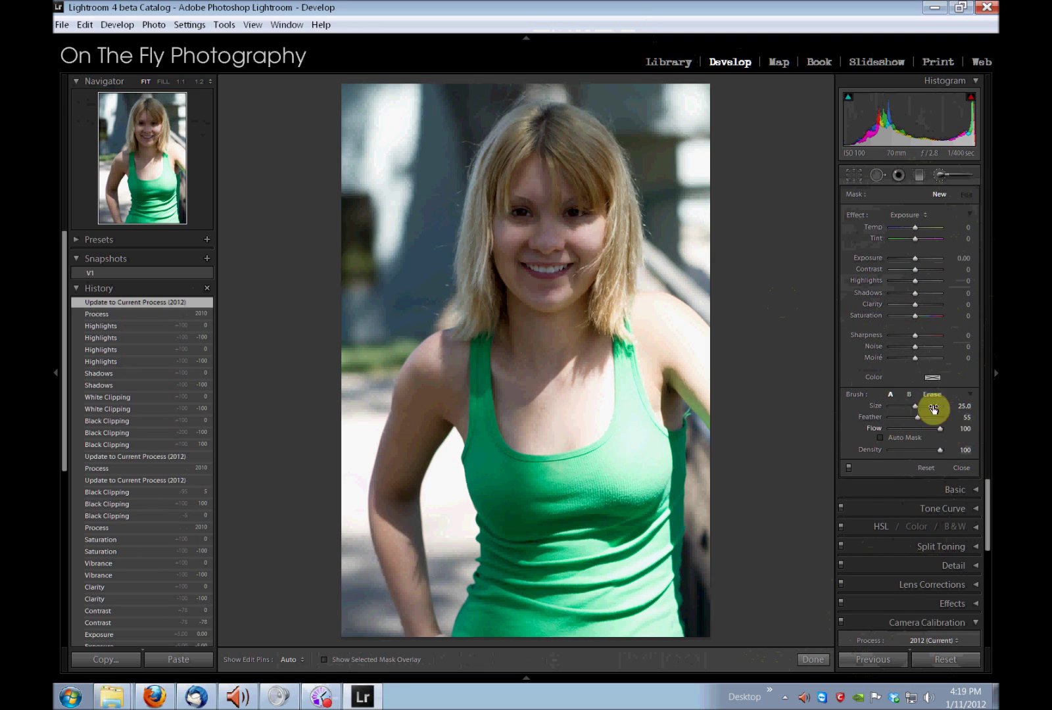
left_click(920, 176)
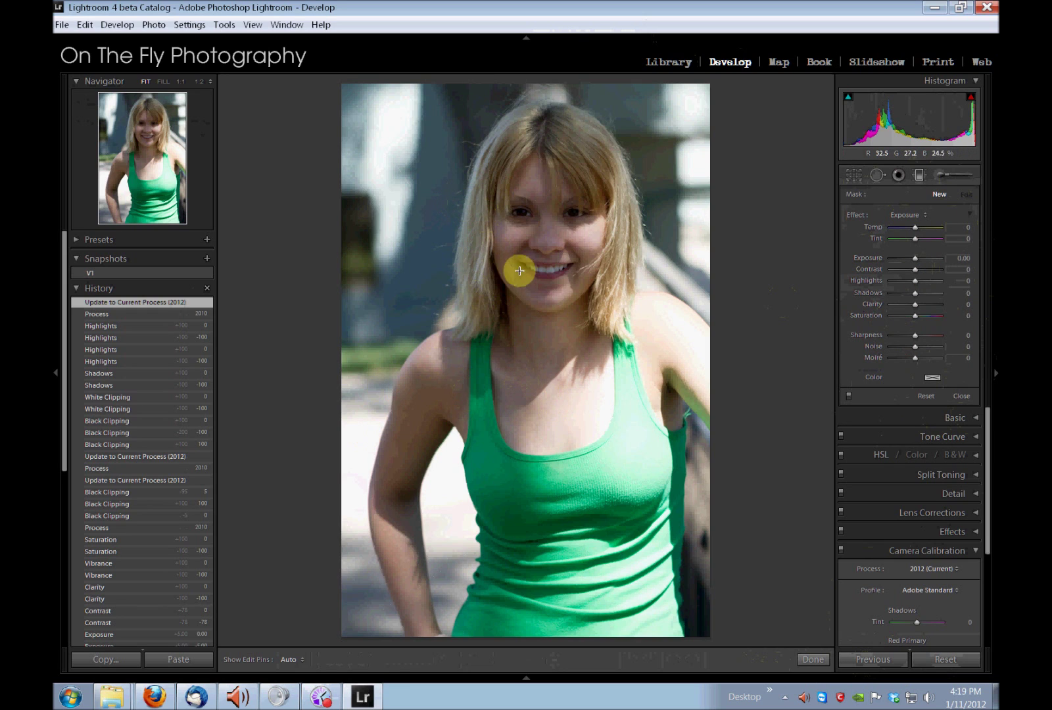
- Draw a graduated filter across the face and test Temp, Tint, Highlights (±100) and Shadows (-100), resetting each to zero
mouse_move(550, 265)
left_mouse_down()
mouse_move(595, 273)
mouse_move(595, 283)
left_mouse_up()
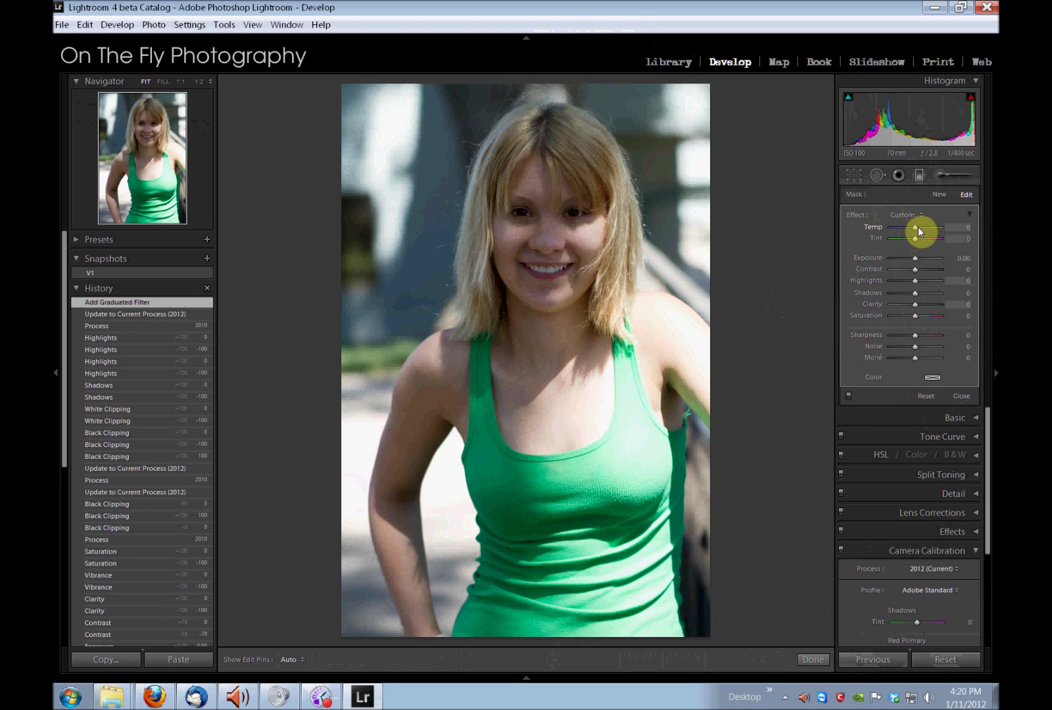
left_click_drag(915, 227, 952, 245)
double_click(874, 228)
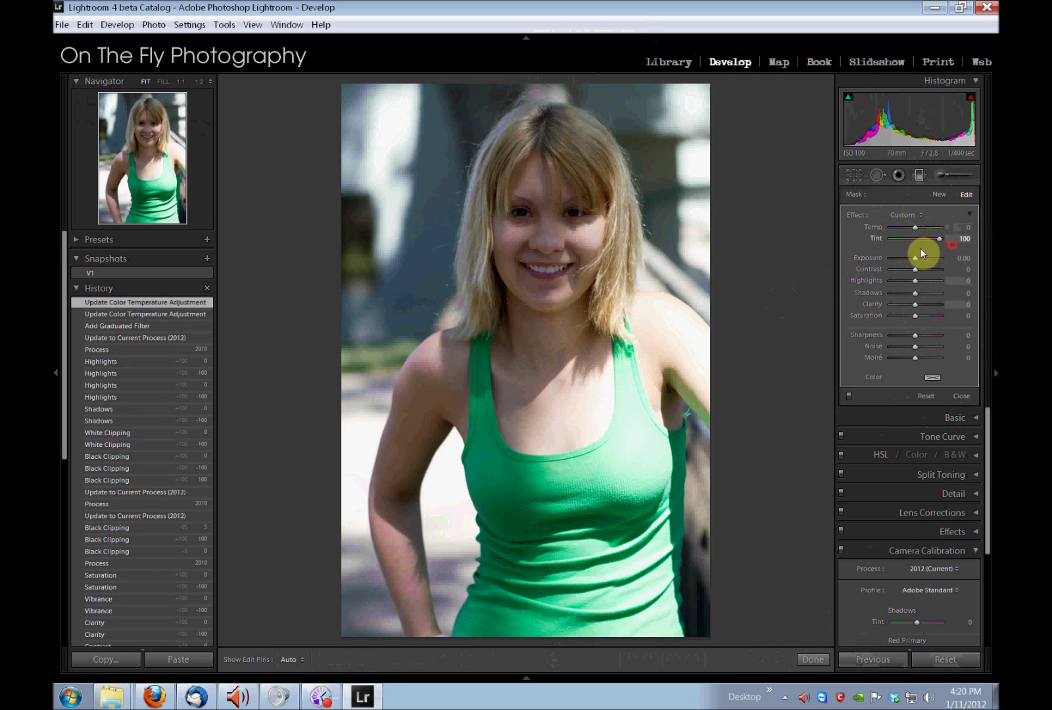
double_click(876, 240)
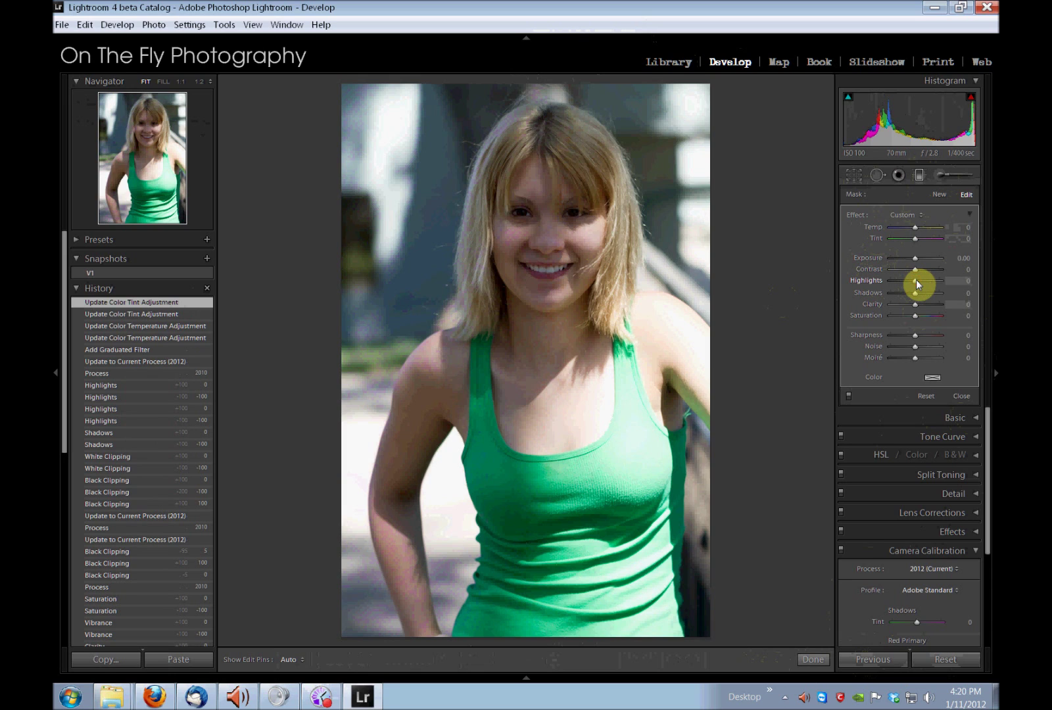
left_click_drag(916, 279, 991, 280)
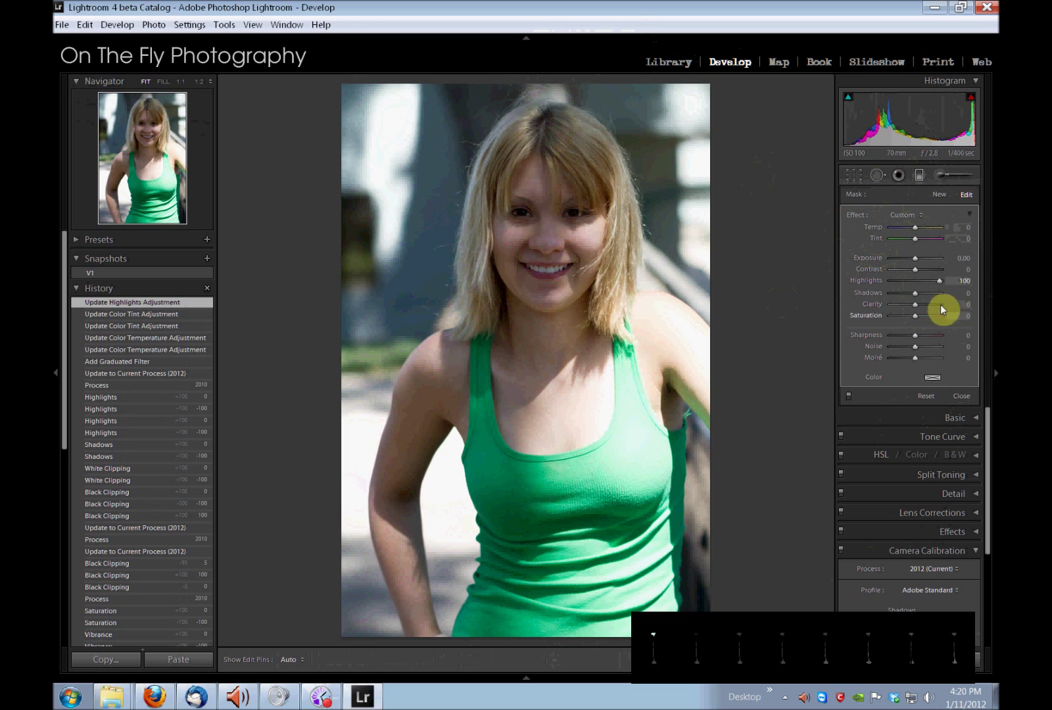
left_click_drag(941, 279, 889, 285)
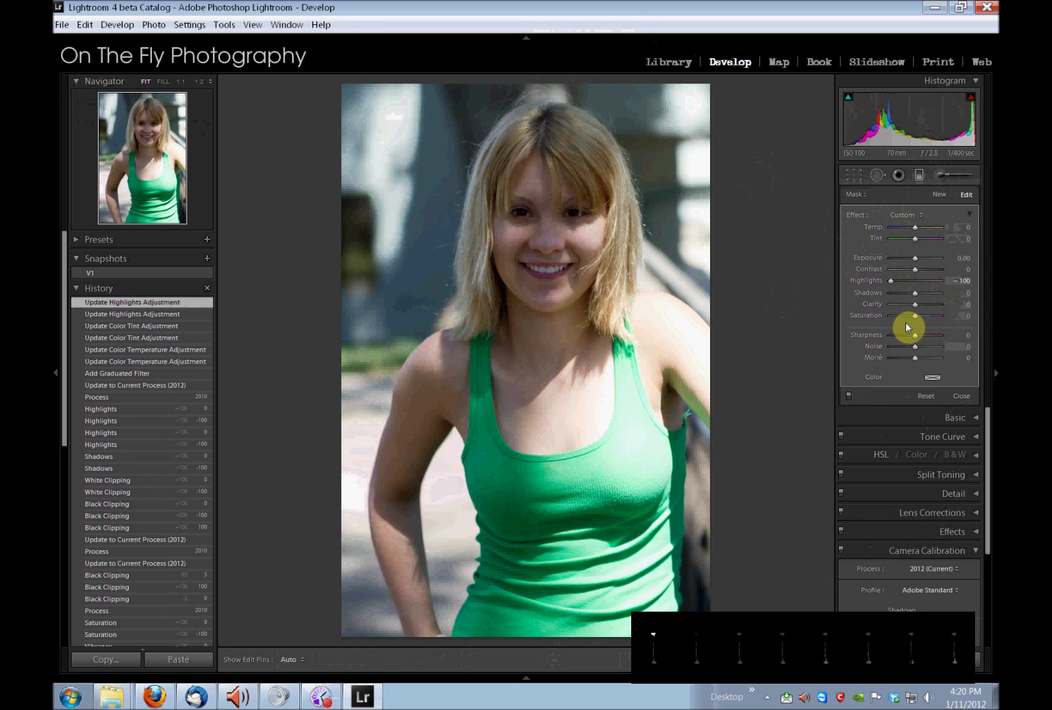
double_click(871, 282)
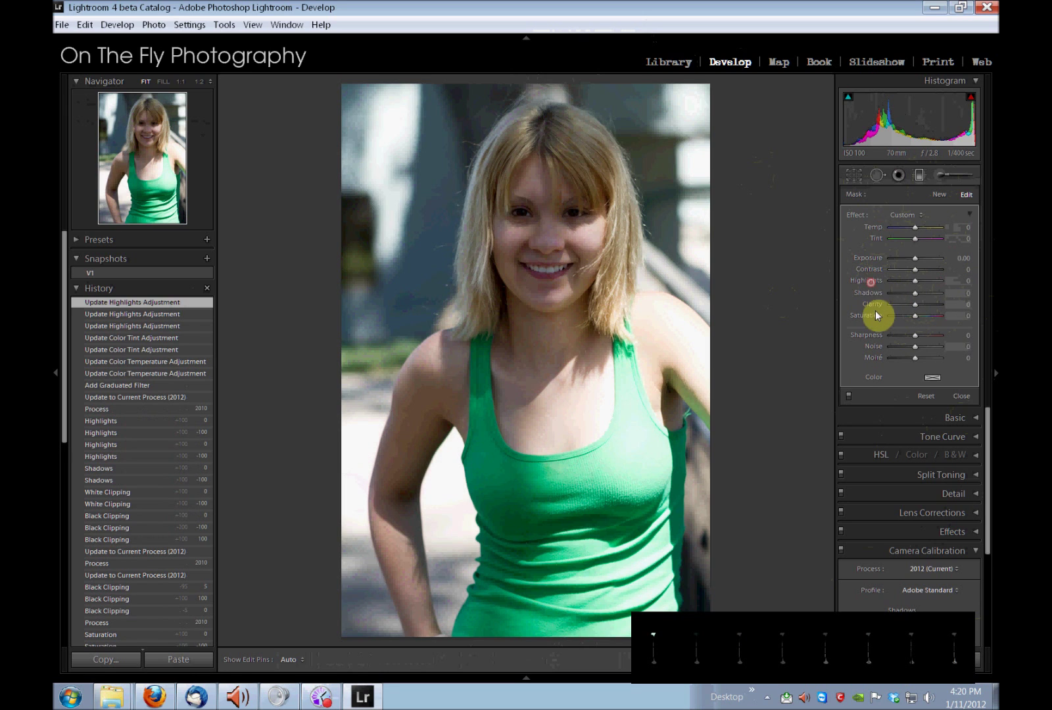
left_click_drag(915, 292, 884, 302)
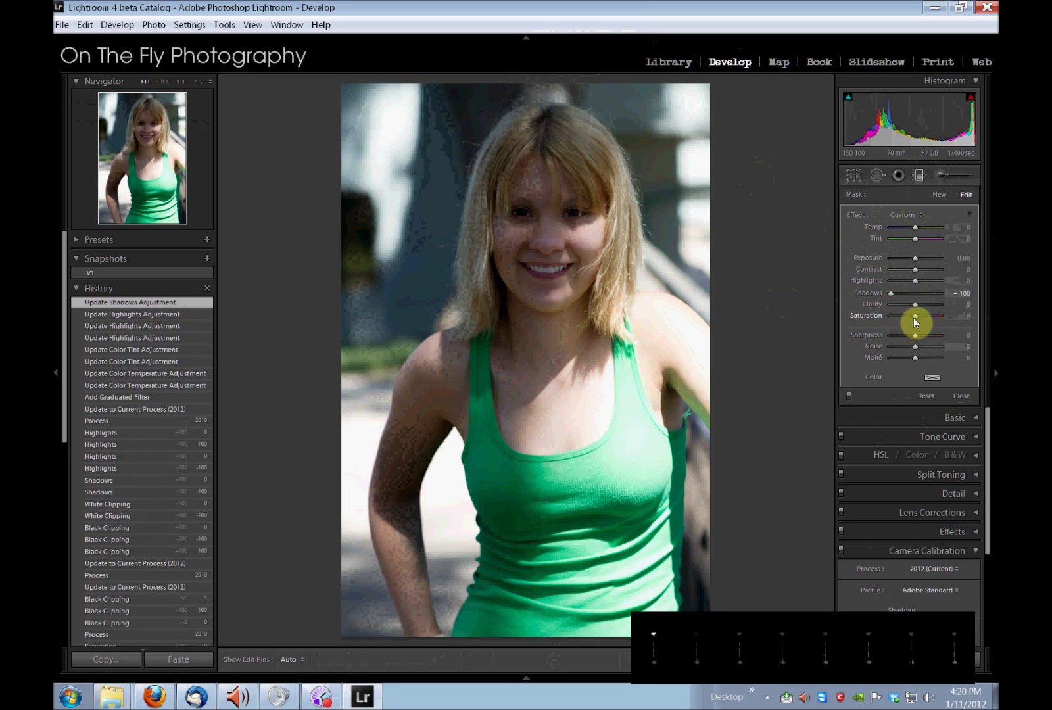
double_click(867, 294)
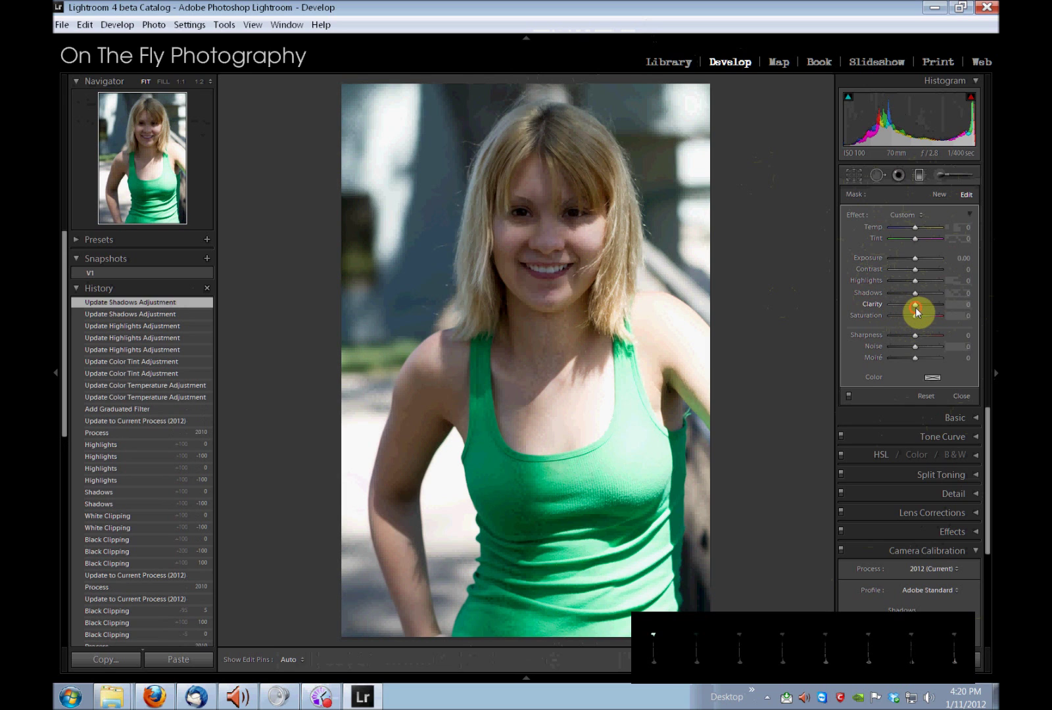
- Test the filter's Clarity (-100), Saturation, Sharpness, Noise and Moiré (100), resetting each to zero
left_click_drag(933, 307, 902, 321)
double_click(865, 303)
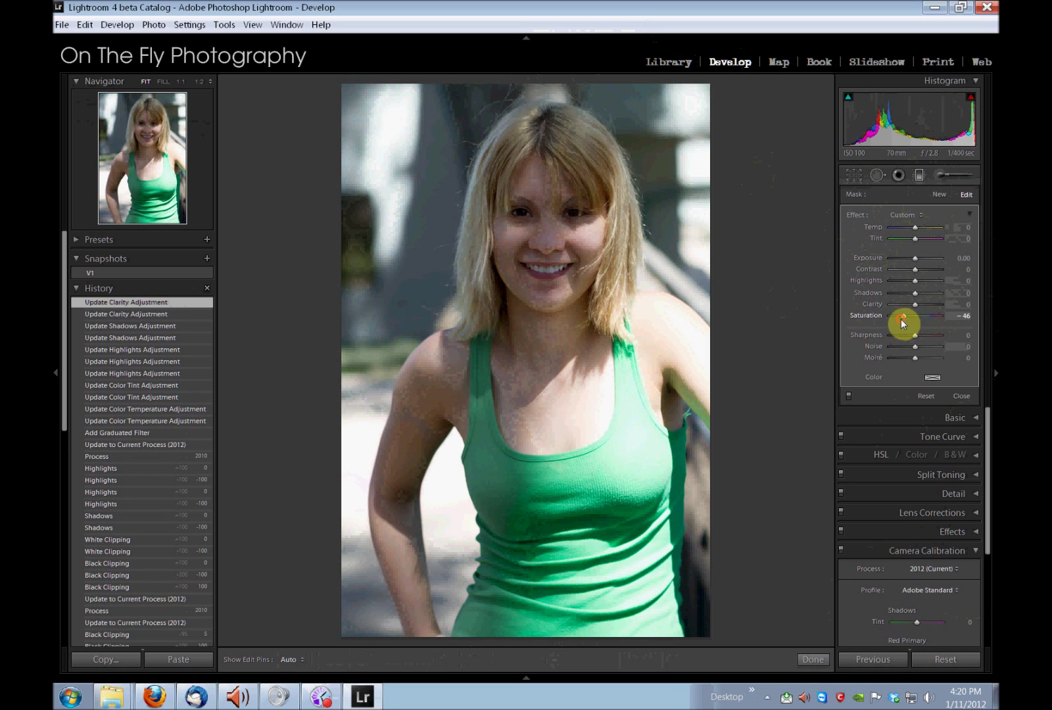
double_click(860, 314)
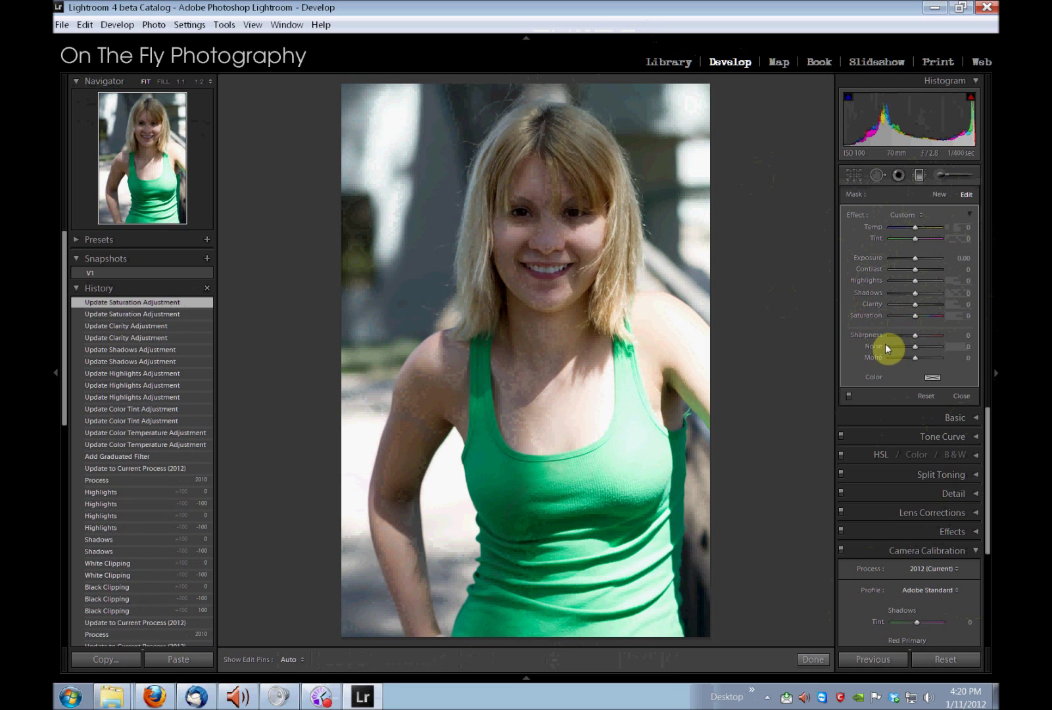
left_click_drag(915, 336, 939, 337)
double_click(873, 335)
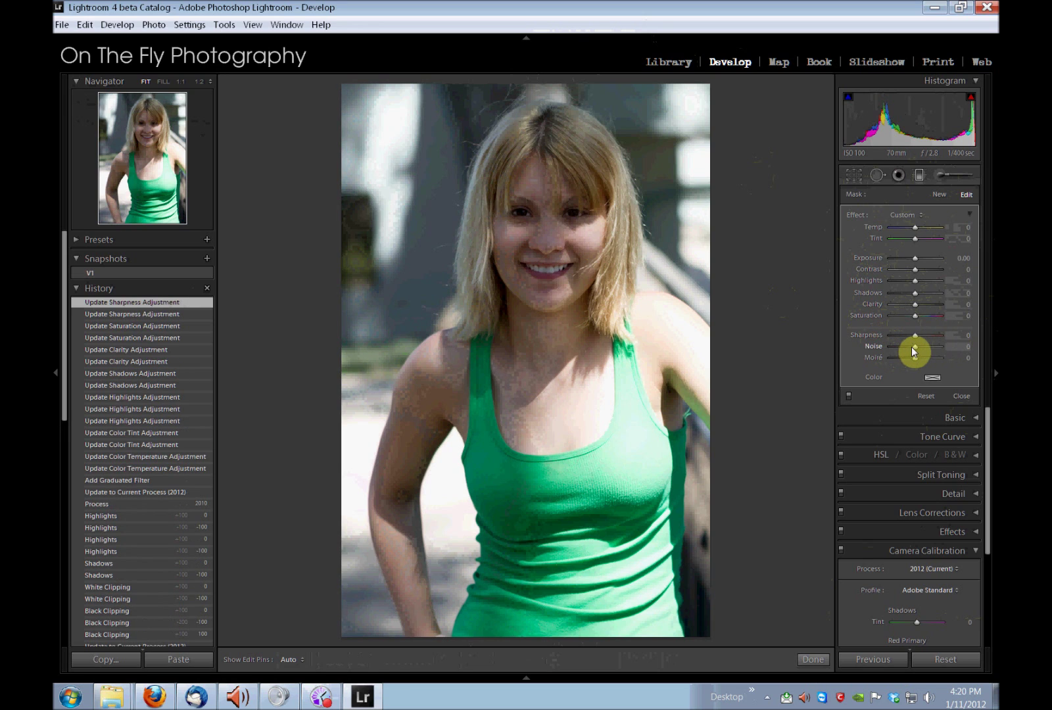
left_click_drag(914, 346, 931, 347)
left_click(946, 358)
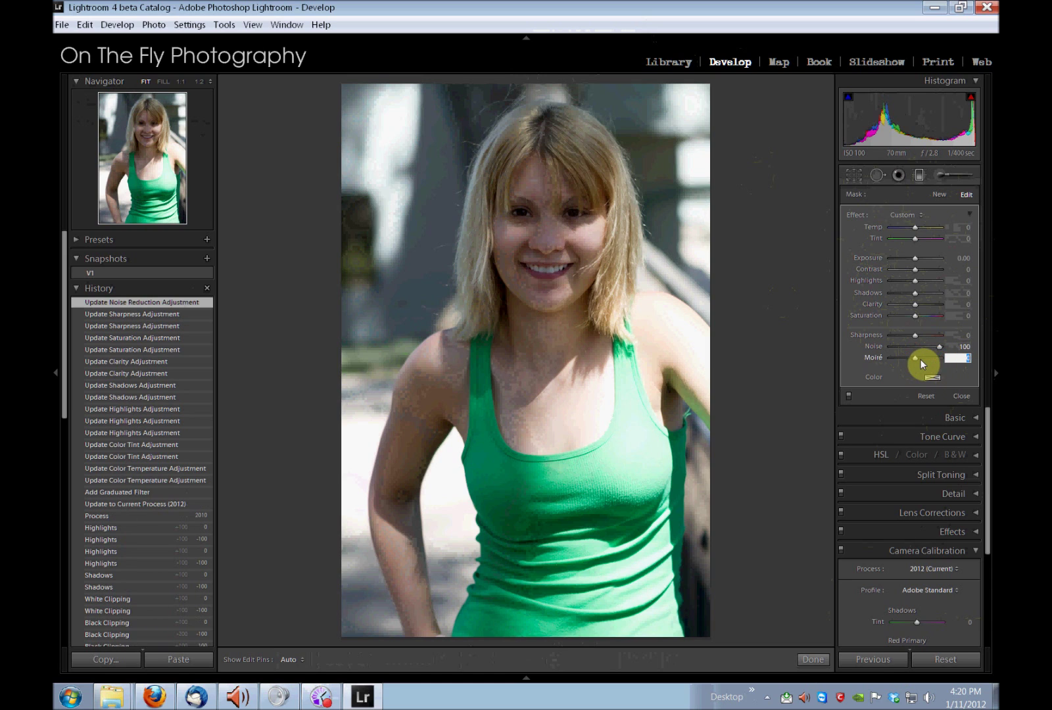
left_click(913, 357)
left_click_drag(939, 360, 939, 360)
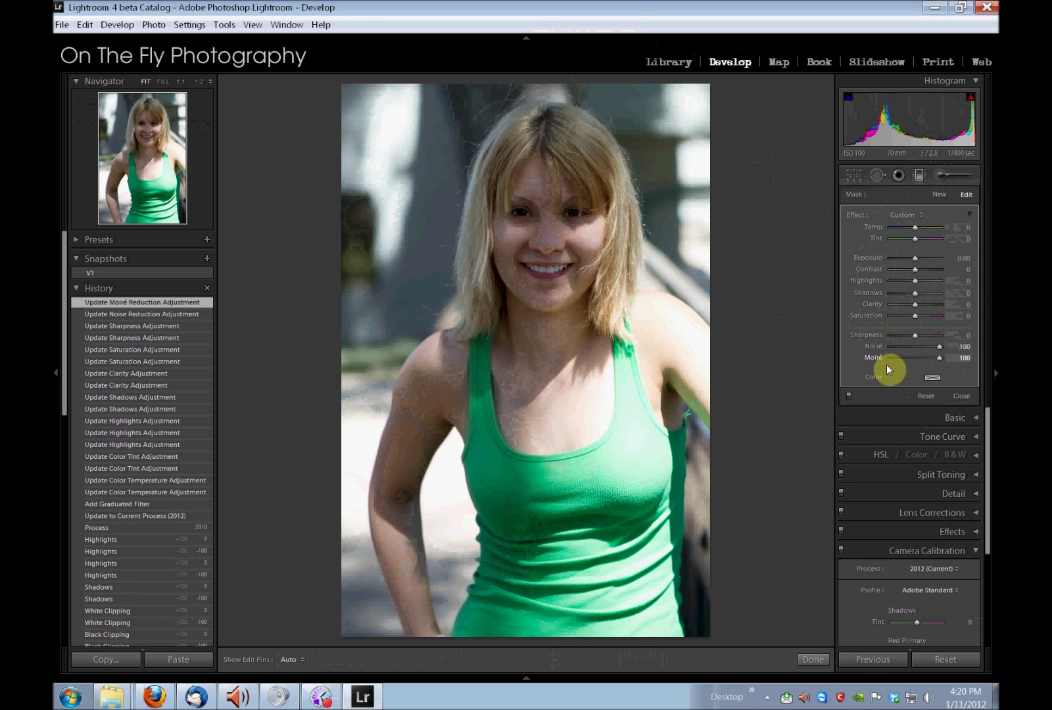
double_click(878, 359)
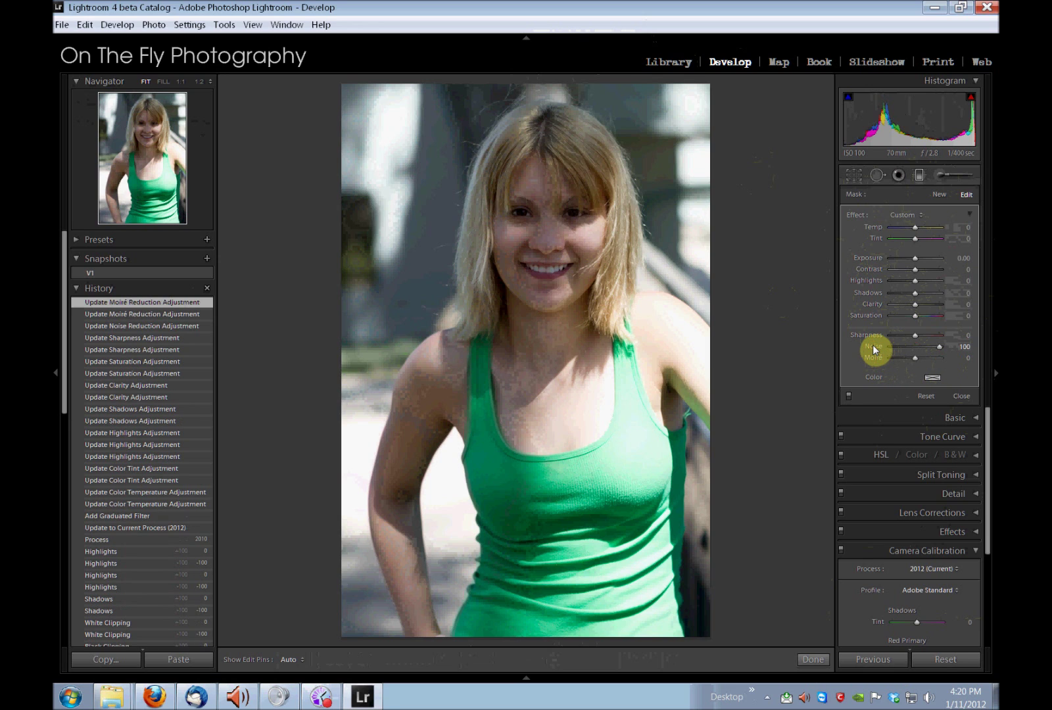
double_click(873, 346)
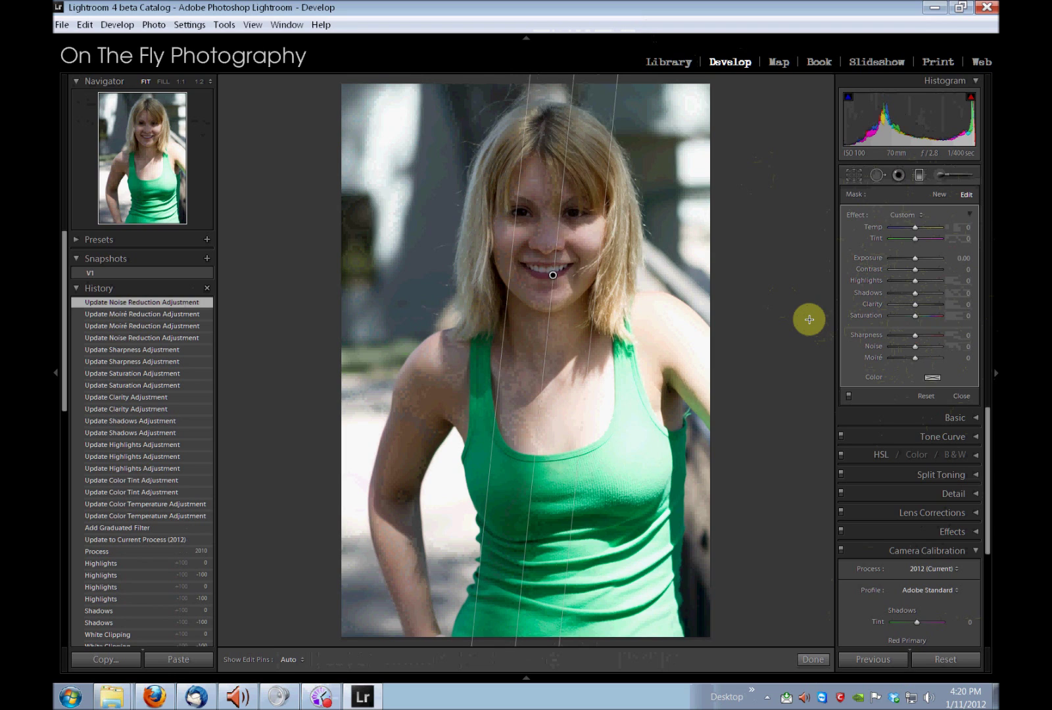
- Close the graduated filter with Done, then expand and collapse the Presets panel
left_click(813, 659)
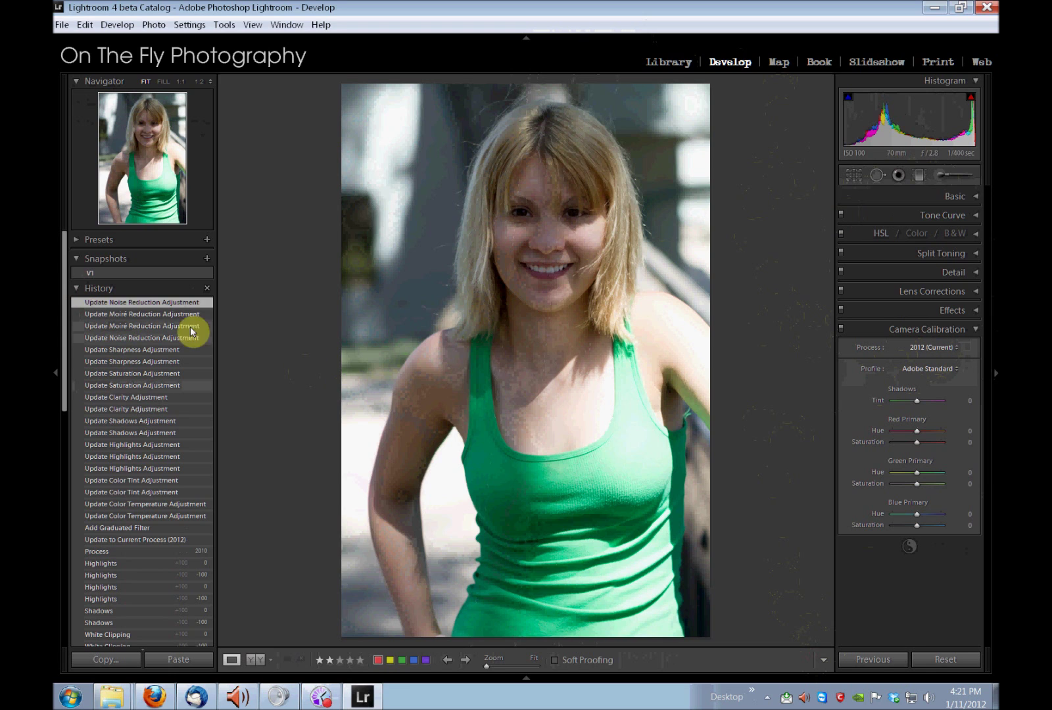
left_click(78, 240)
left_click(78, 240)
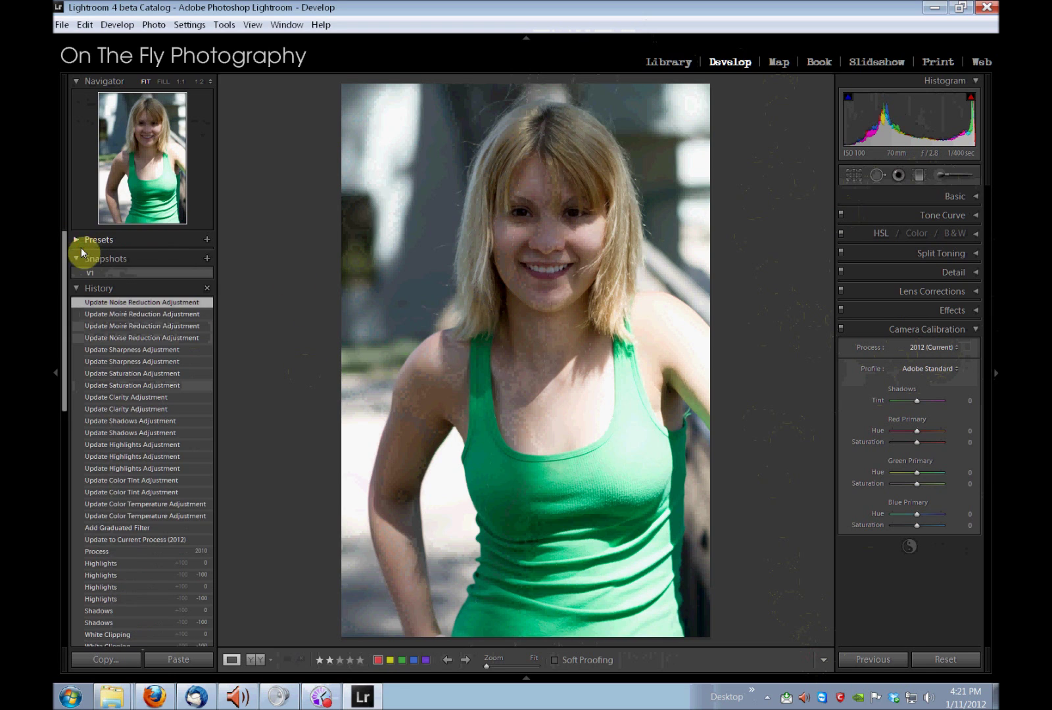